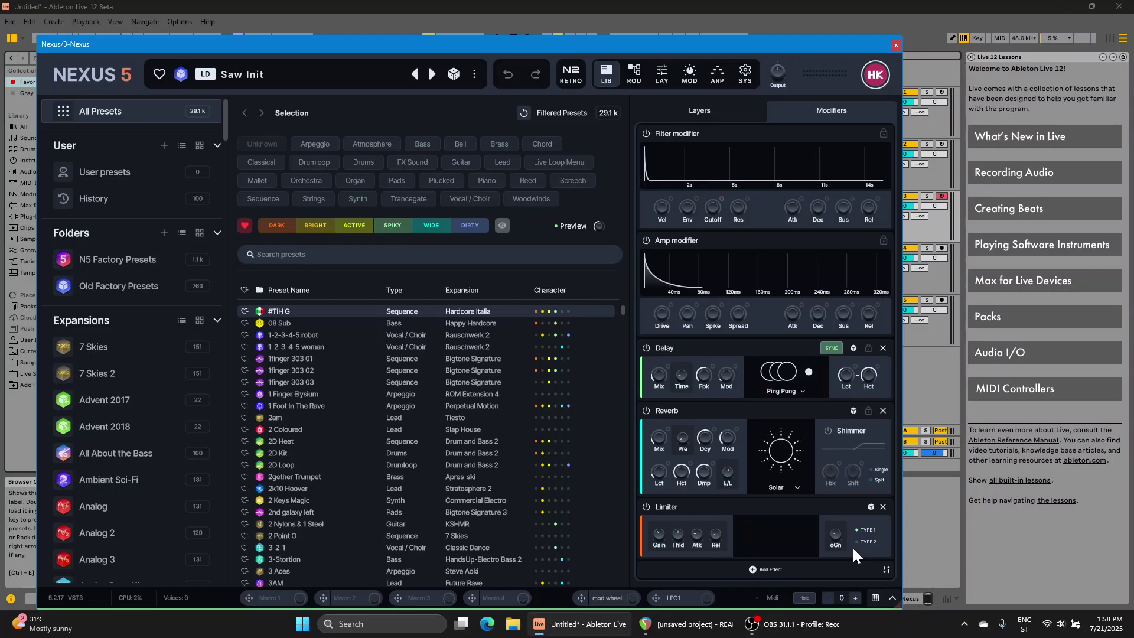
# Audition the presets from #TiH G down to 2 Coloured and load 2 Coloured
pyautogui.press('Down')
pyautogui.press('Down')
pyautogui.press('Down')
pyautogui.press('Down')
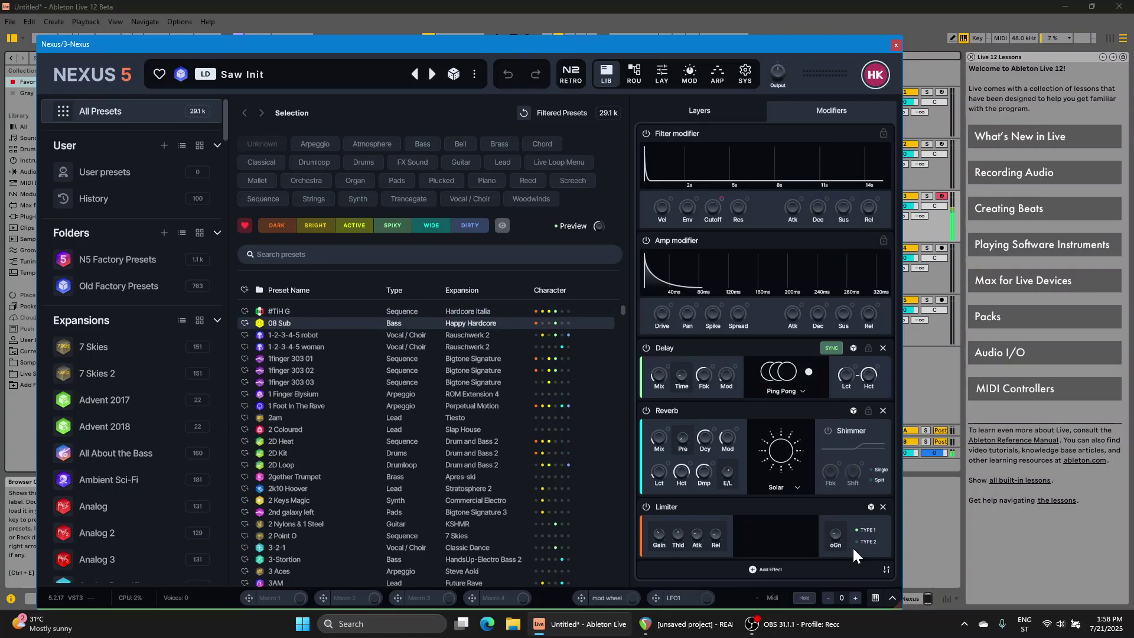
pyautogui.press('Down')
pyautogui.press('Down')
pyautogui.press('Down')
pyautogui.press('Down')
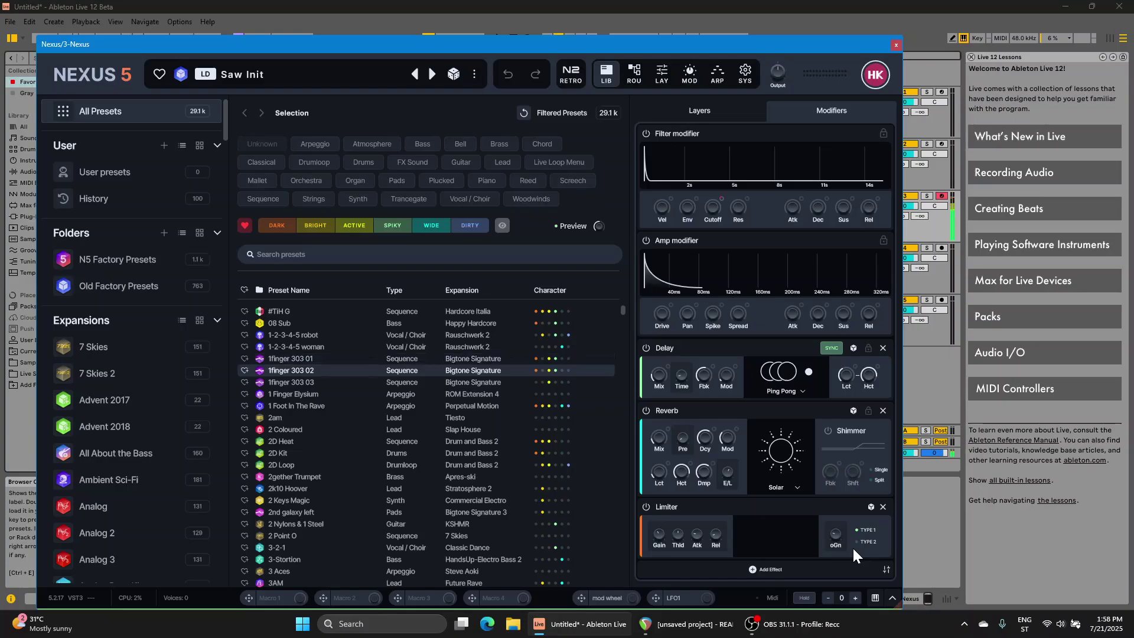
pyautogui.press('Down')
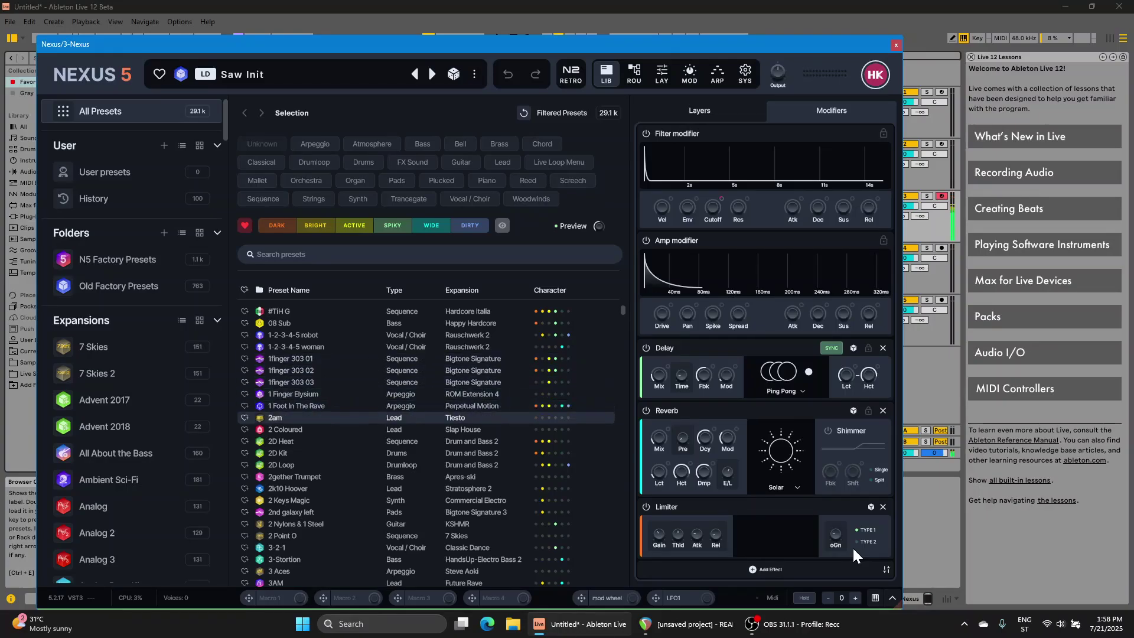
pyautogui.press('Down')
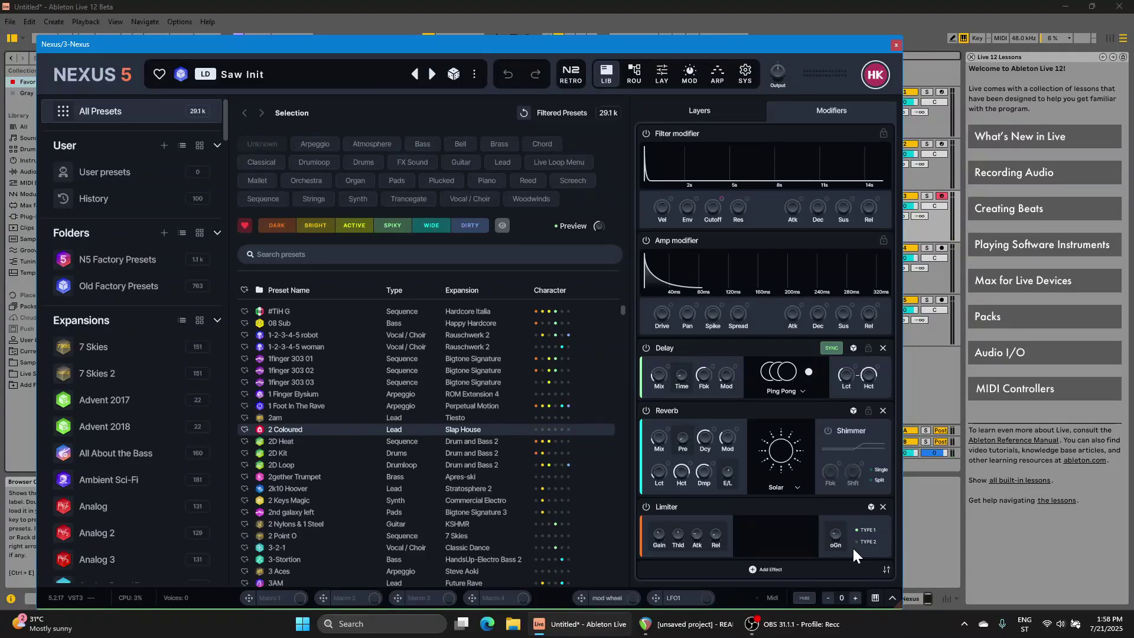
pyautogui.press('Return')
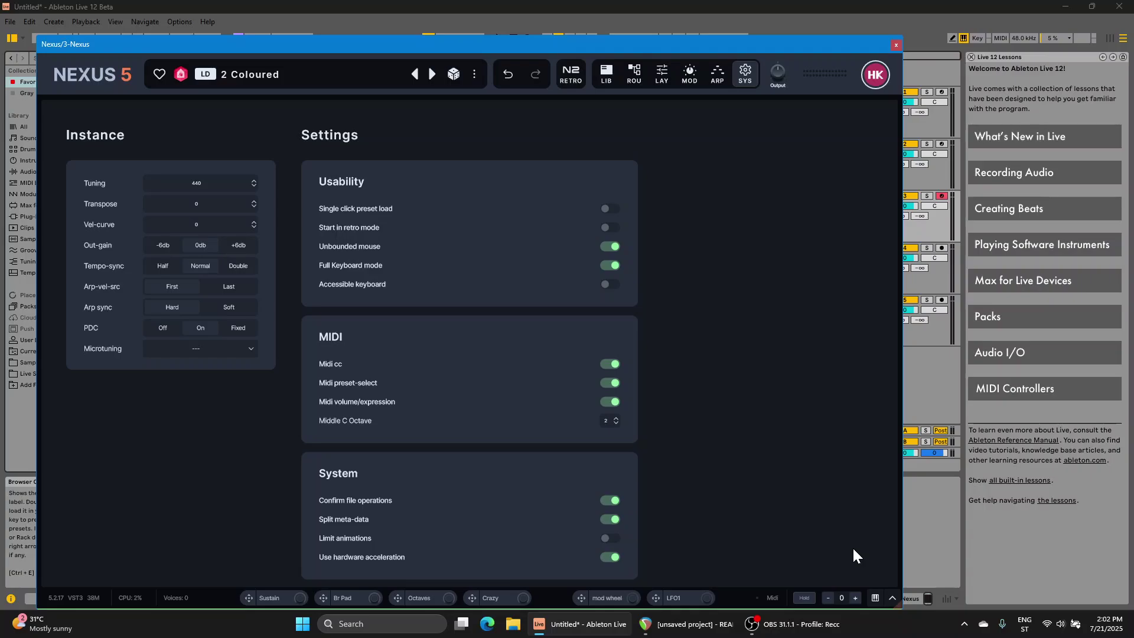
# Hide the plug-in window and delete the Nexus track from the set
pyautogui.press('space')
pyautogui.hotkey('ctrl', 'alt', 'p')
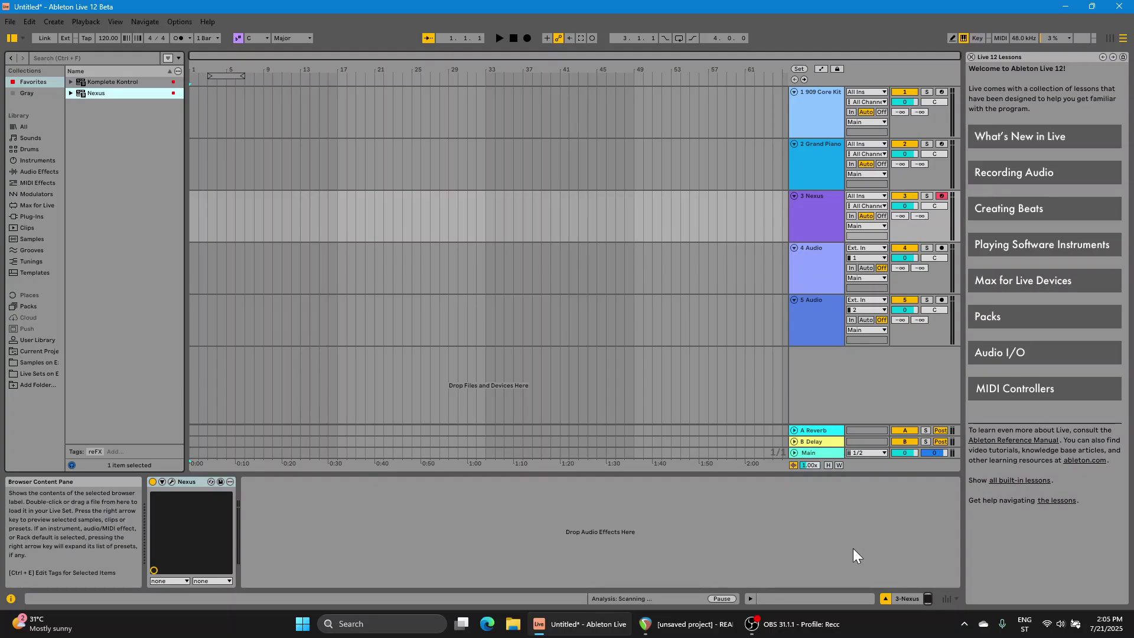
pyautogui.click(852, 554)
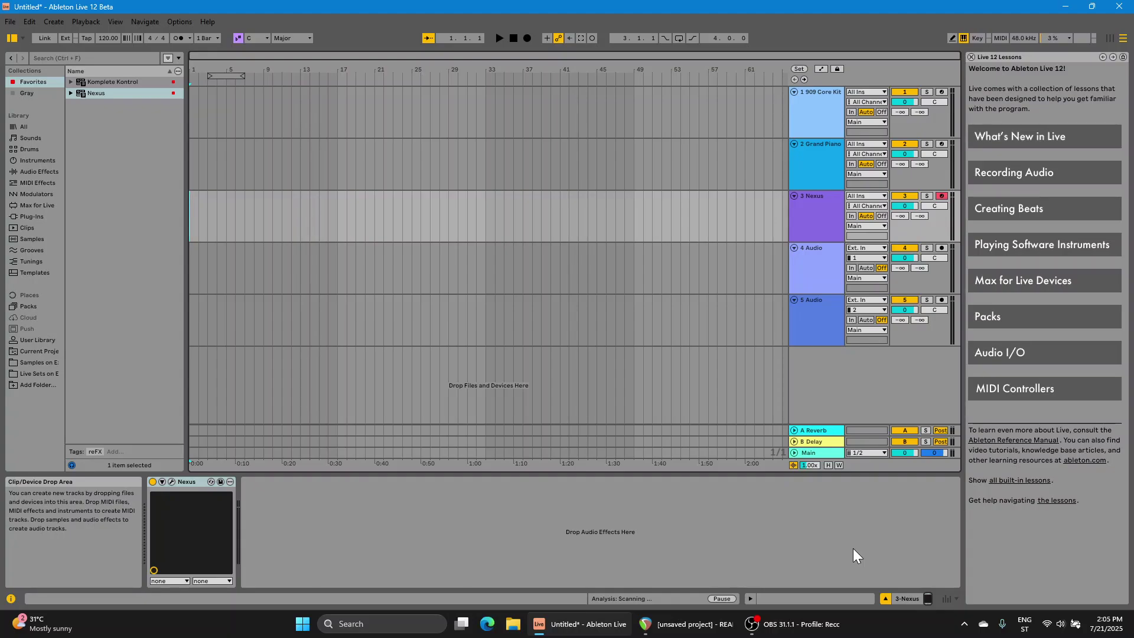
pyautogui.press('Escape')
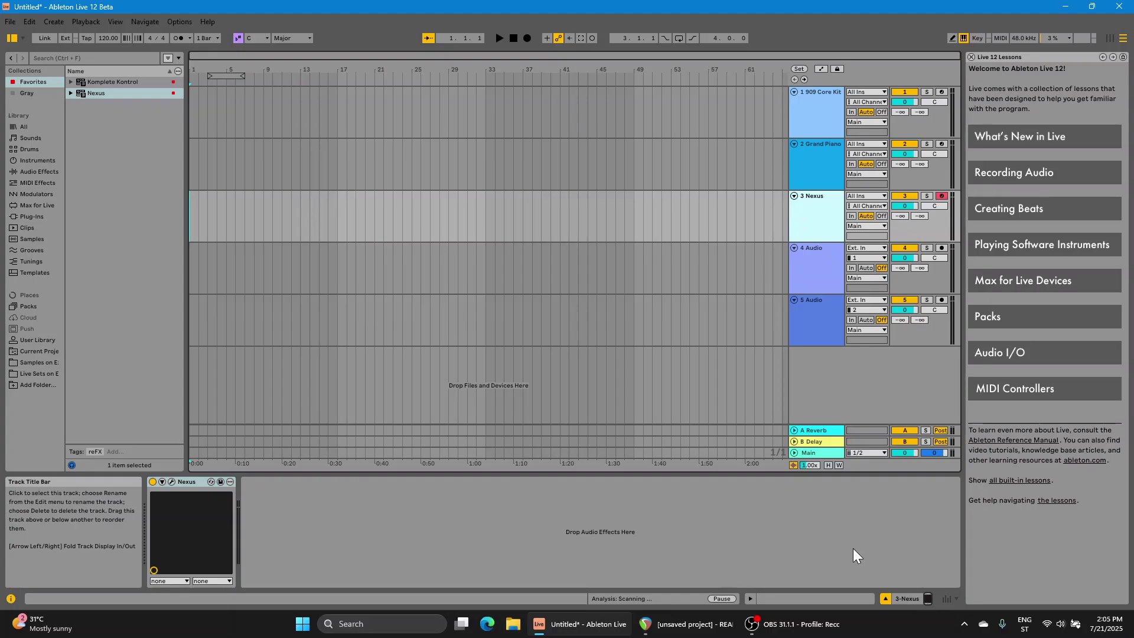
pyautogui.press('Delete')
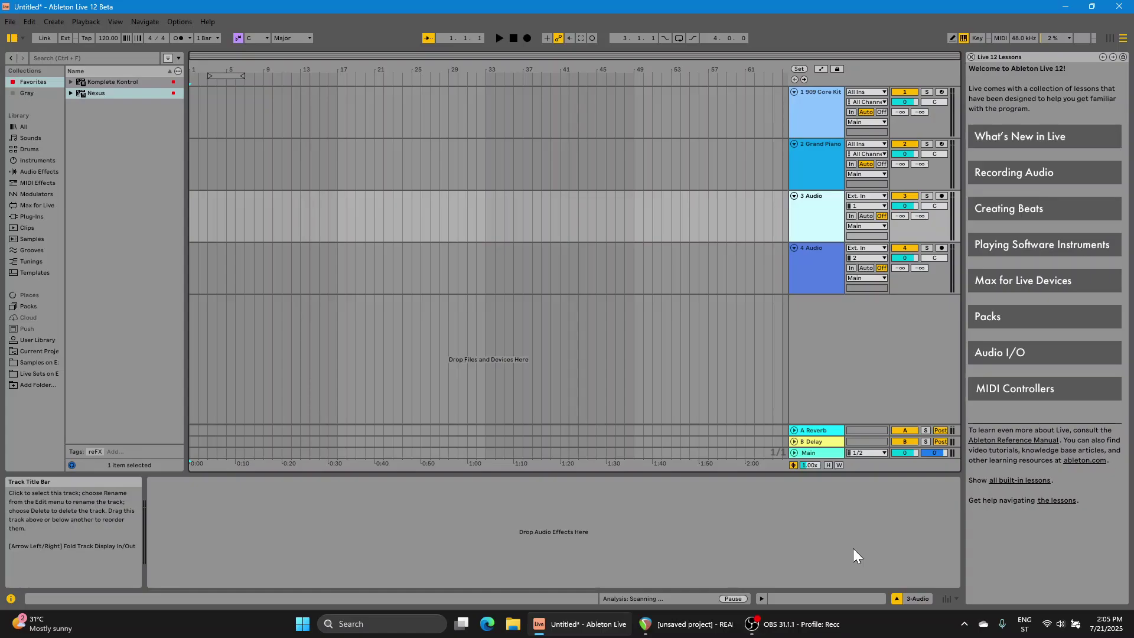
# Insert a new MIDI track after the Grand Piano track and load Nexus on it
pyautogui.press('Up')
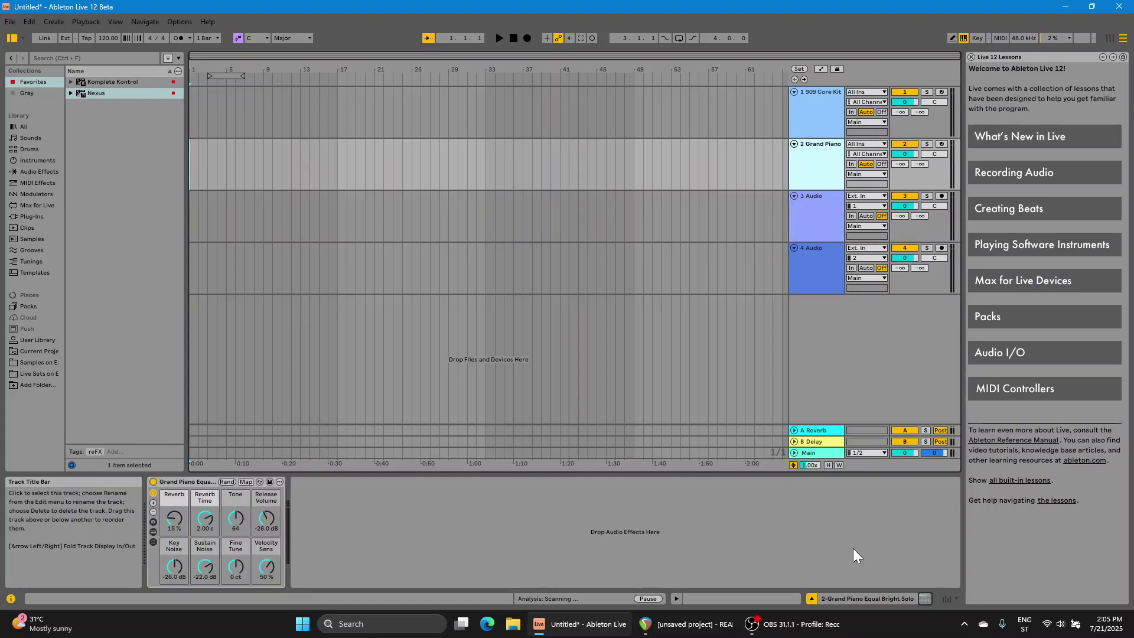
pyautogui.hotkey('ctrl', 'shift', 't')
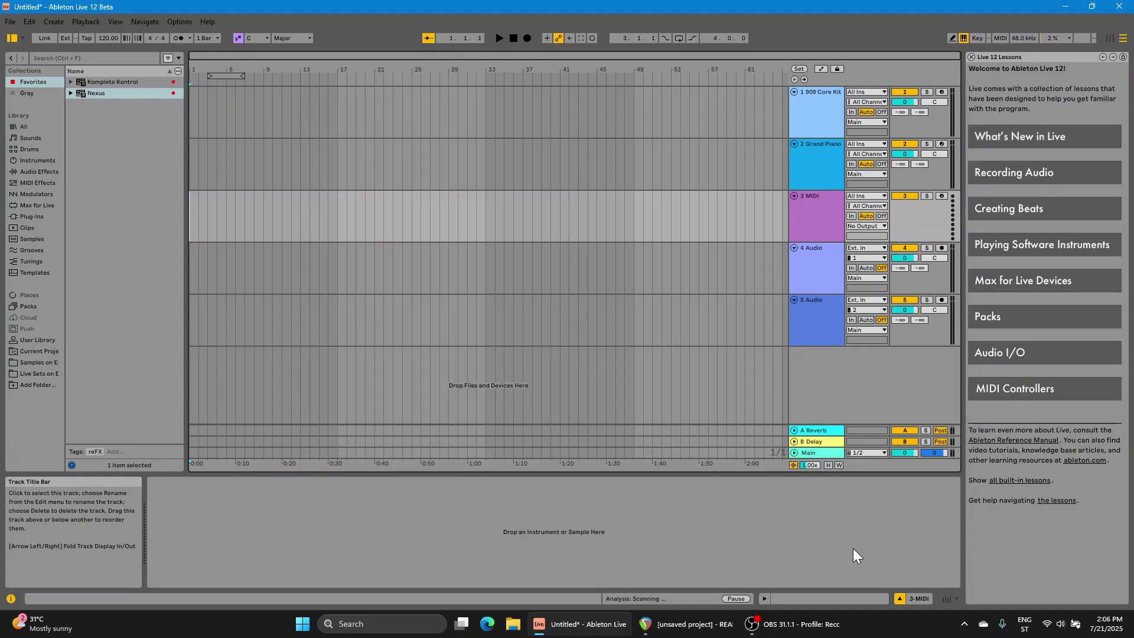
pyautogui.hotkey('ctrl', 'alt', 'b')
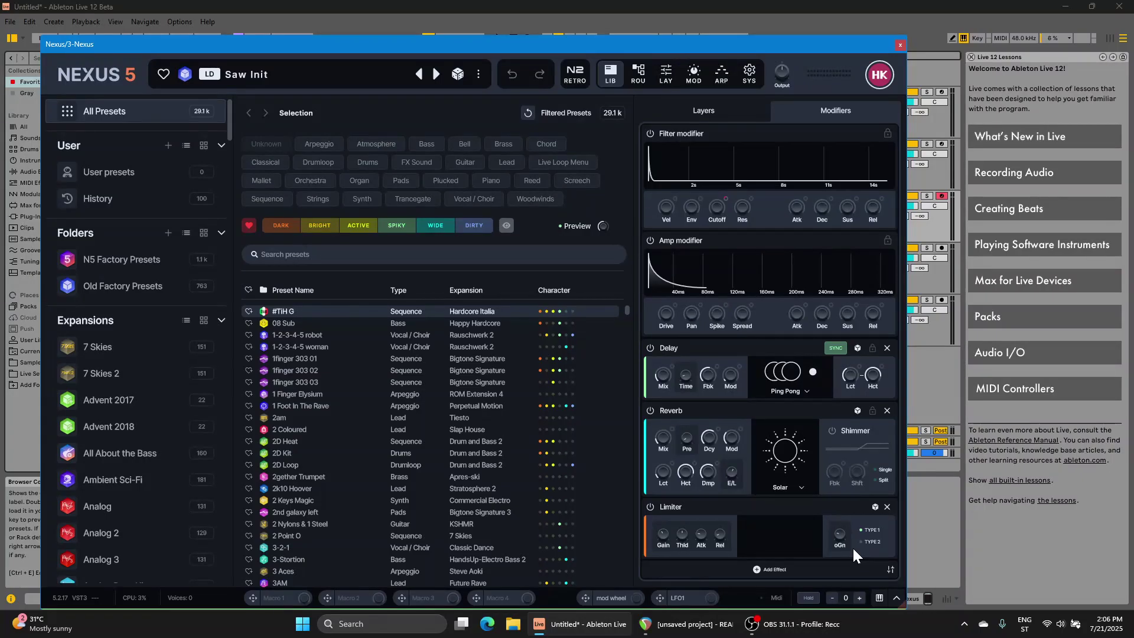
# Audition the unfiltered presets in the new Nexus instance and load the Slap House lead 2 Coloured
pyautogui.press('Down')
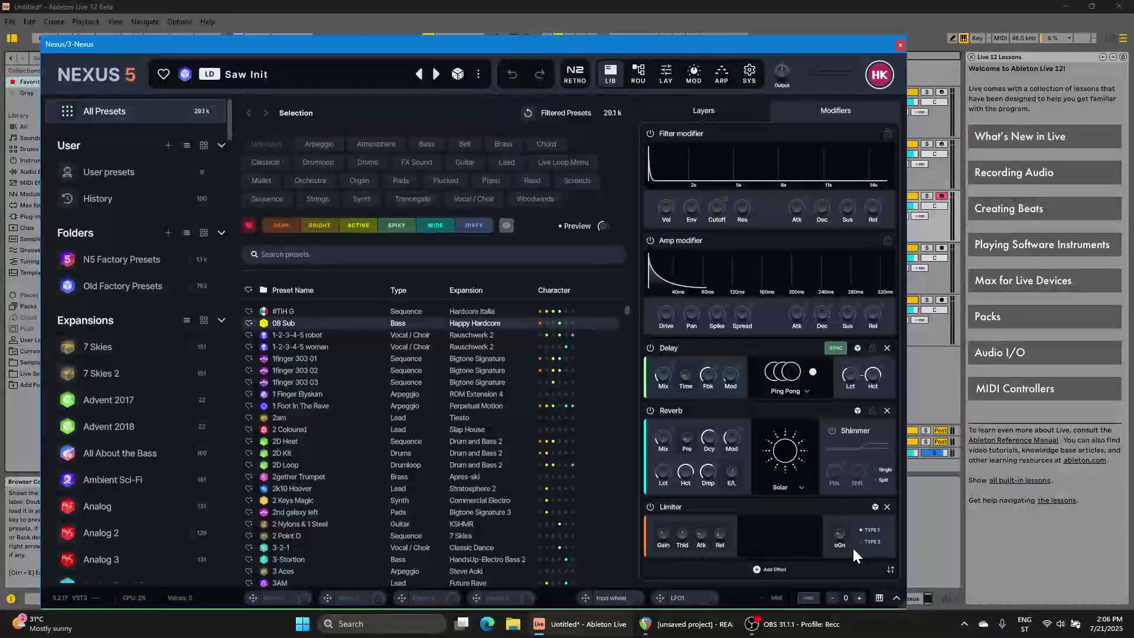
pyautogui.press('Down')
pyautogui.press('Down')
pyautogui.press('Down')
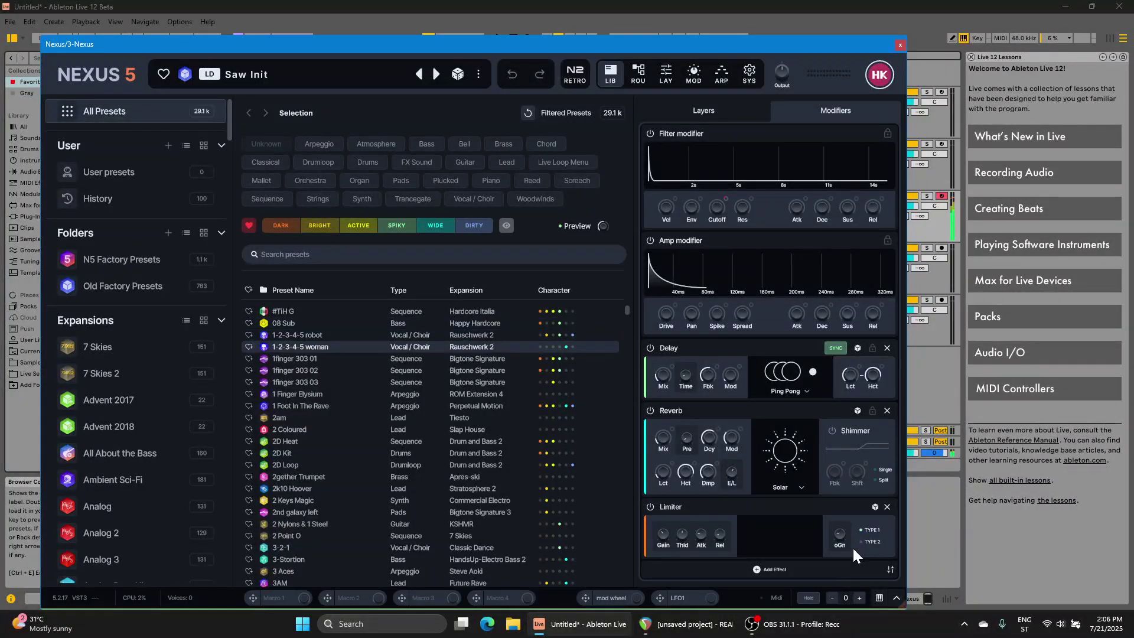
pyautogui.press('Down')
pyautogui.press('Down')
pyautogui.press('Down')
pyautogui.press('Down')
pyautogui.press('Down')
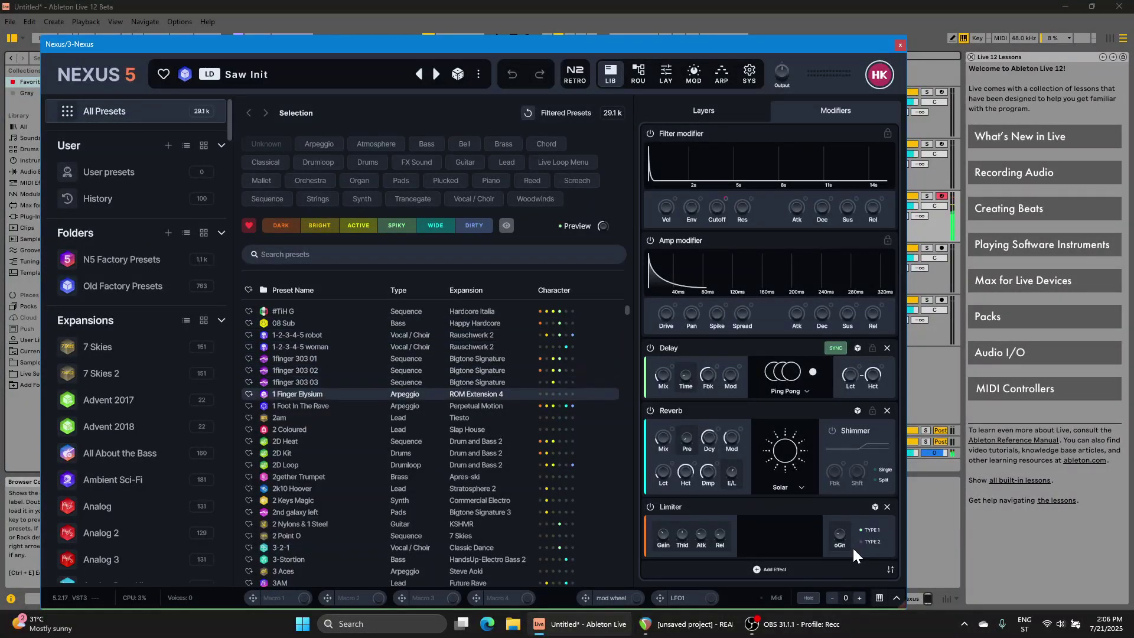
pyautogui.press('Down')
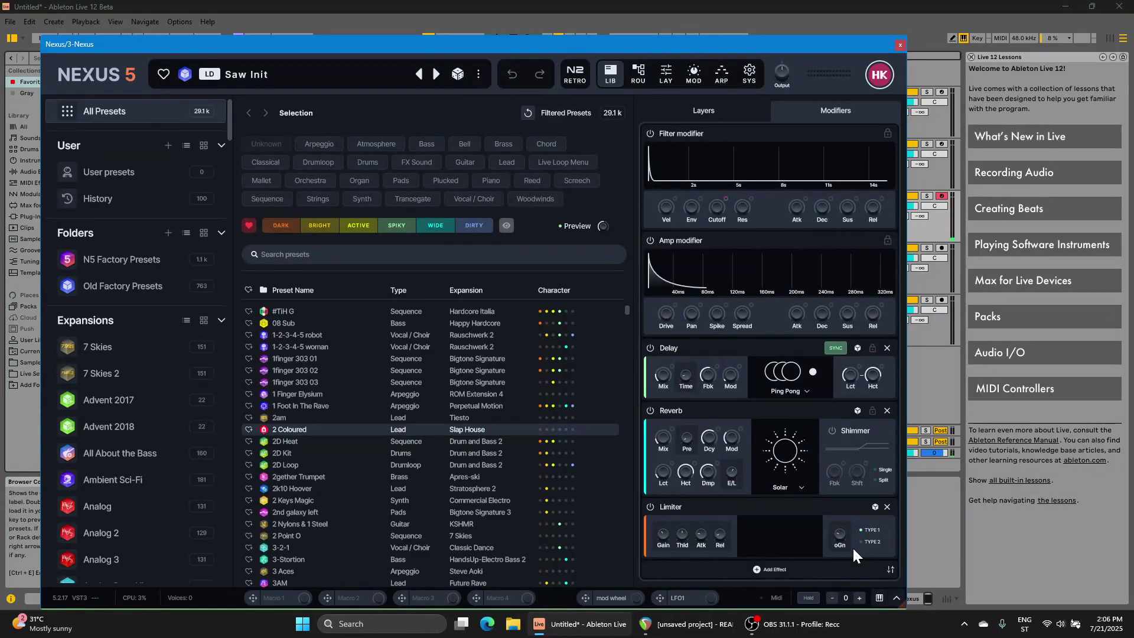
pyautogui.press('Return')
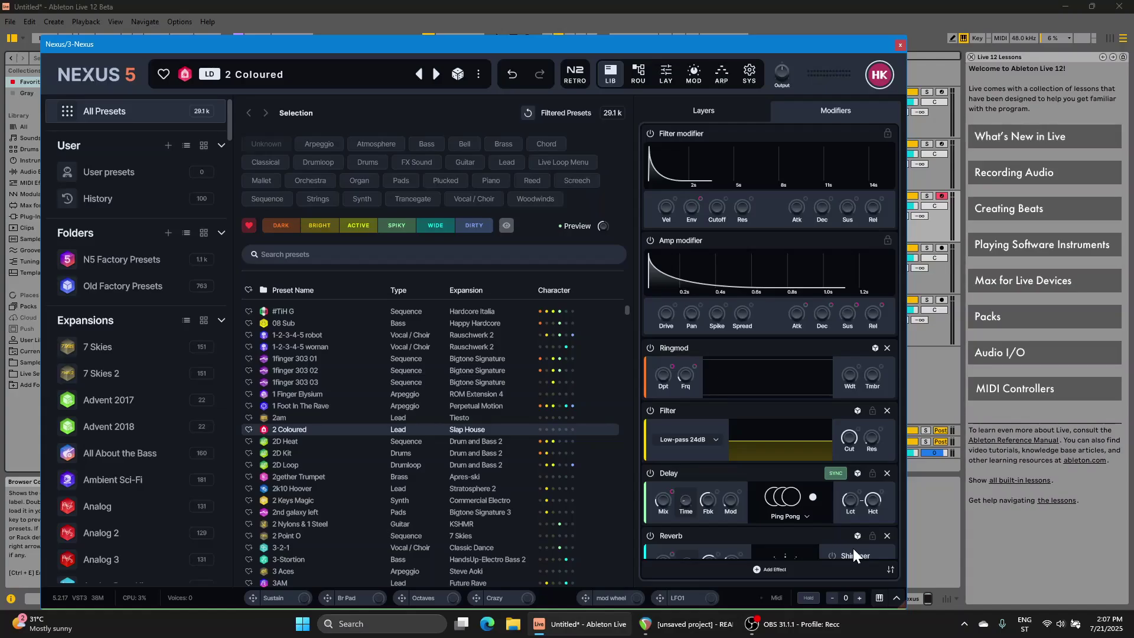
# Filter the preset list by searching for "string"
pyautogui.hotkey('ctrl', 'f')
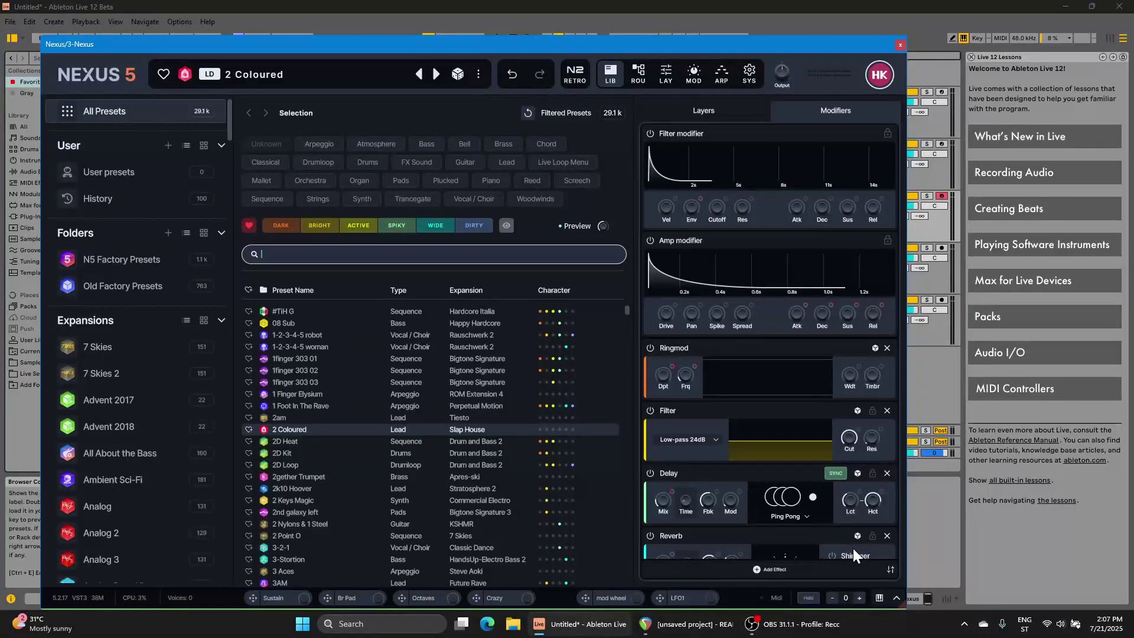
pyautogui.write('string')
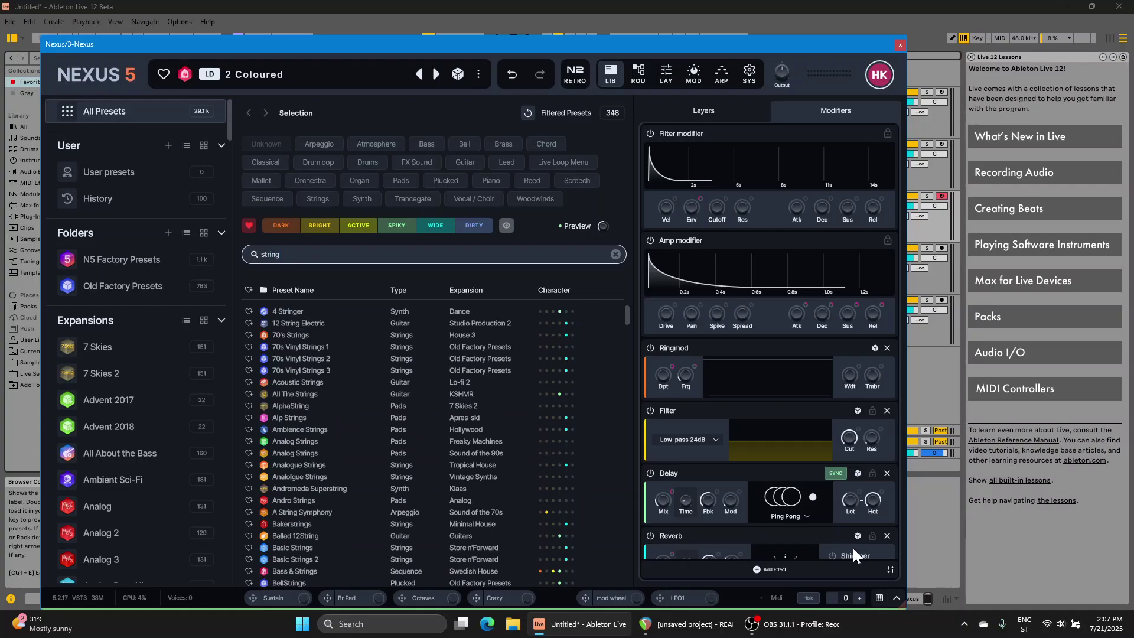
pyautogui.press('Return')
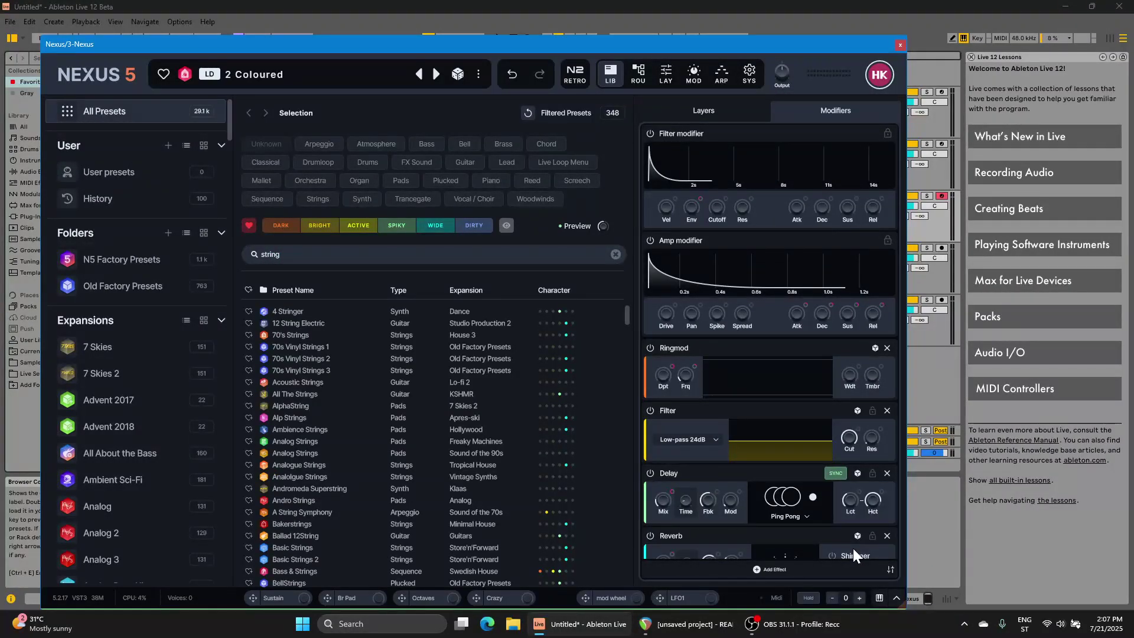
# Audition the filtered presets from 4 Stringer downward and load Acoustic Strings from the Lo-fi 2 expansion
pyautogui.press('Down')
pyautogui.press('Down')
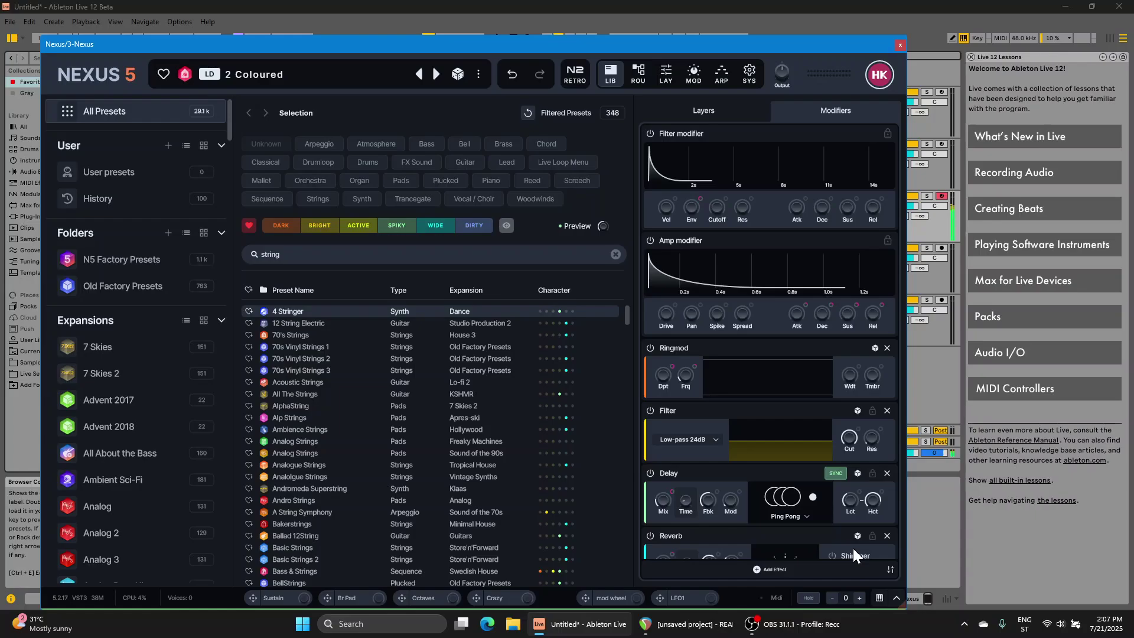
pyautogui.press('Down')
pyautogui.press('Down')
pyautogui.press('Down')
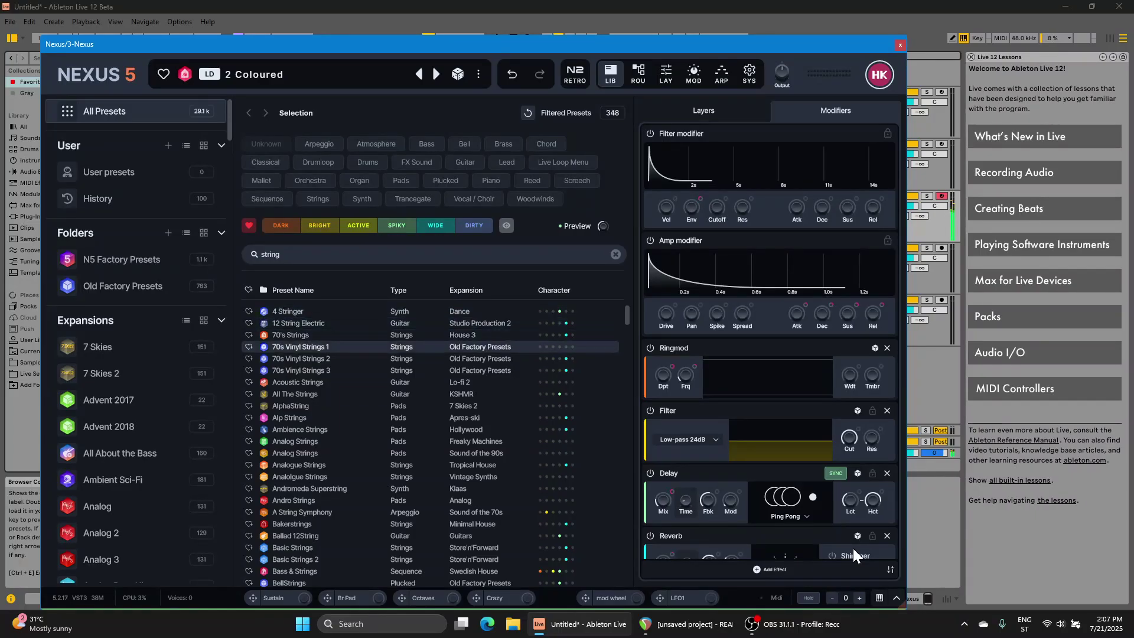
pyautogui.press('Down')
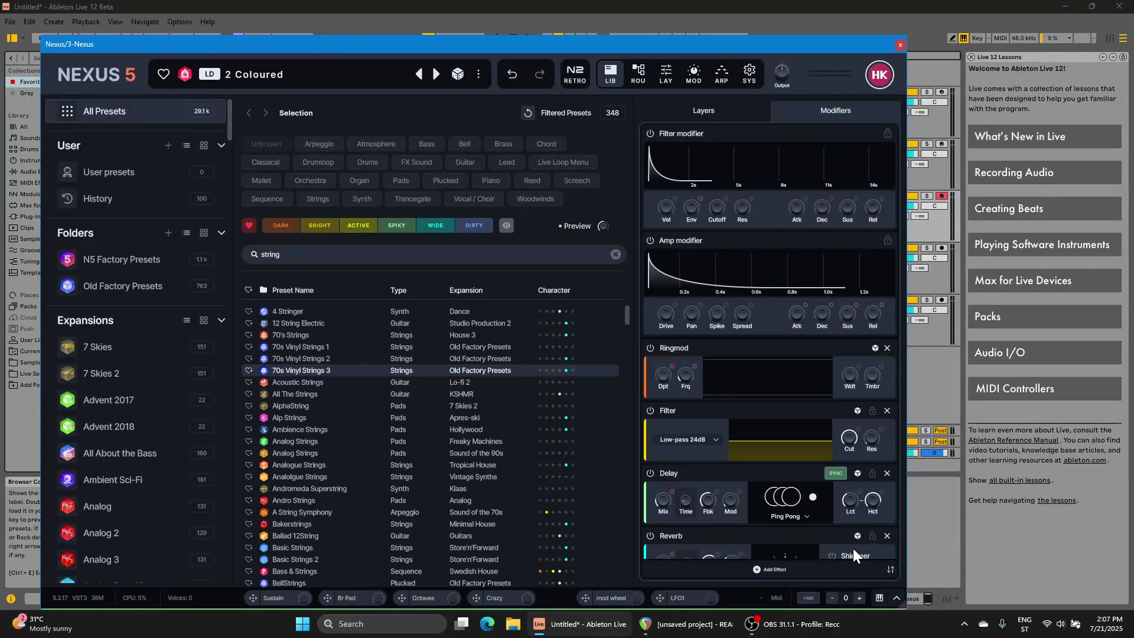
pyautogui.press('Down')
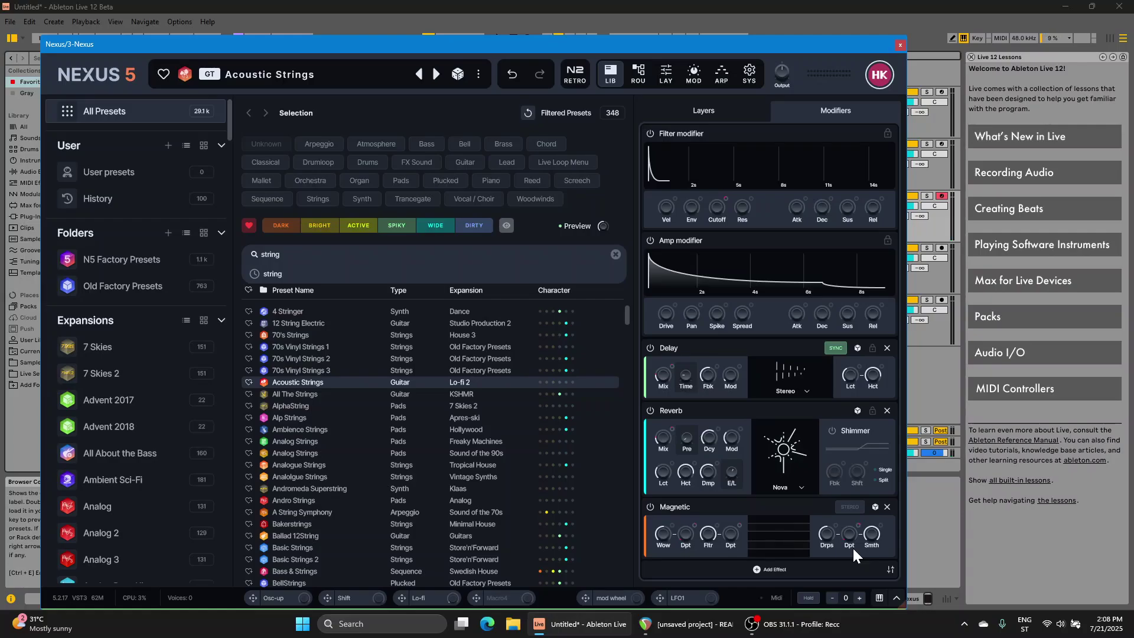
# Clear the "string" search text and return to the full preset list
pyautogui.hotkey('ctrl', 'a')
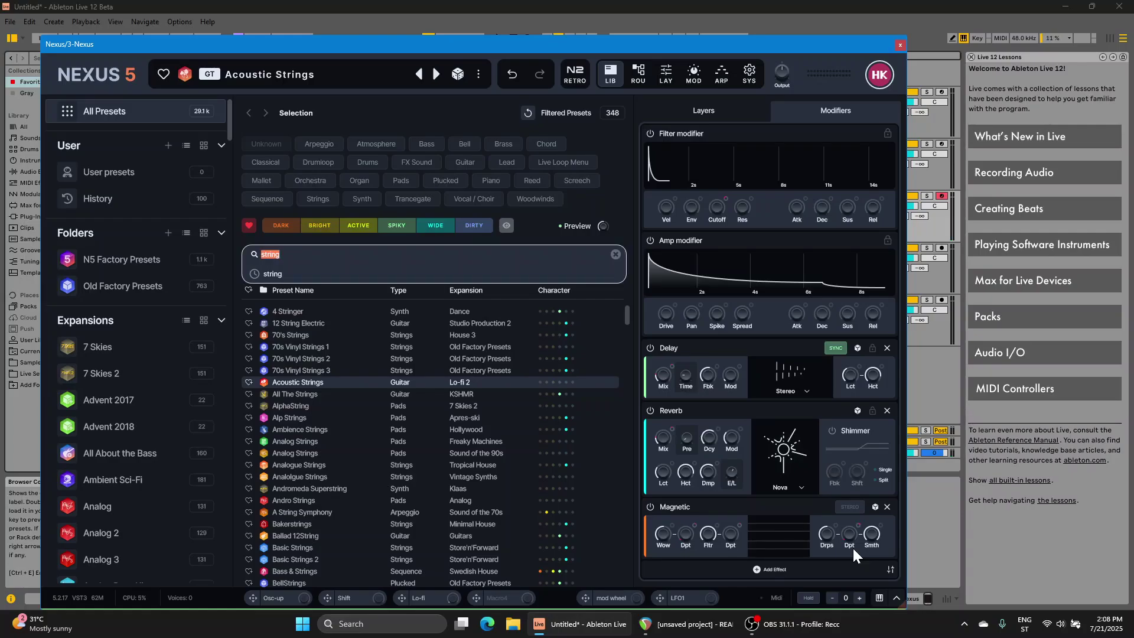
pyautogui.press('BackSpace')
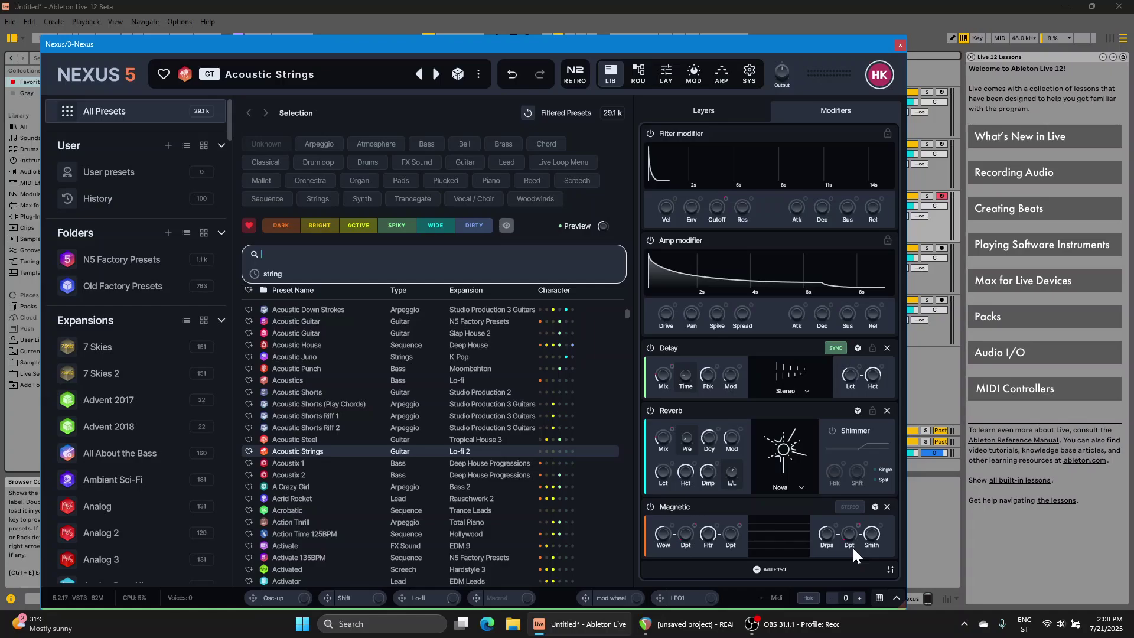
pyautogui.press('Escape')
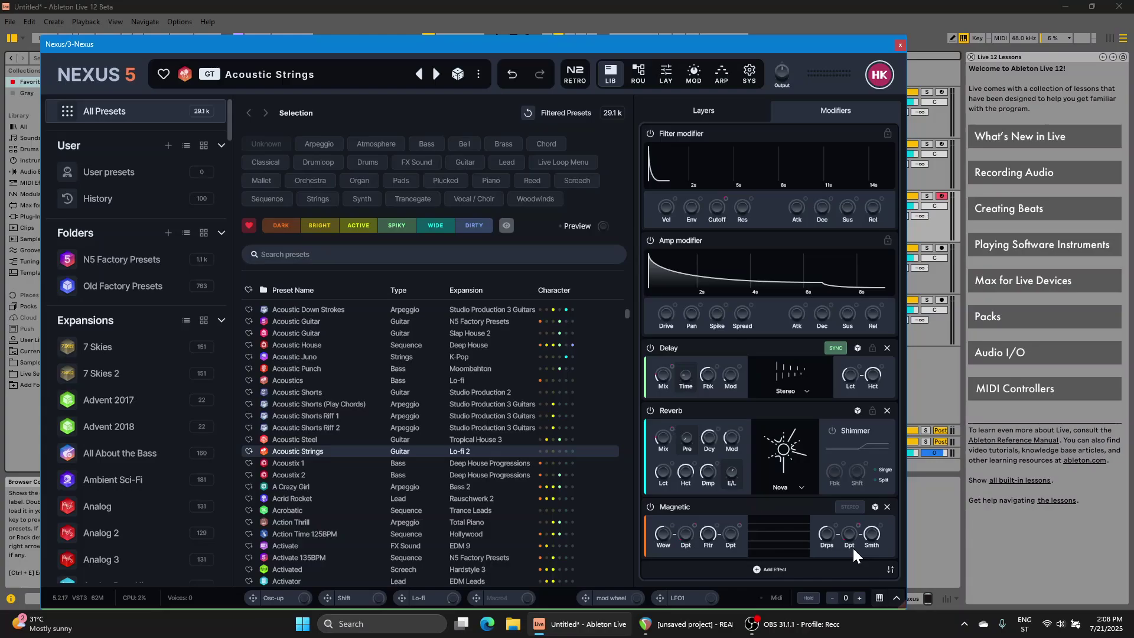
# Step through the presets below Acoustic Strings down to Activate, without loading any of them
pyautogui.press('Down')
pyautogui.press('Down')
pyautogui.press('Down')
pyautogui.press('Down')
pyautogui.press('Down')
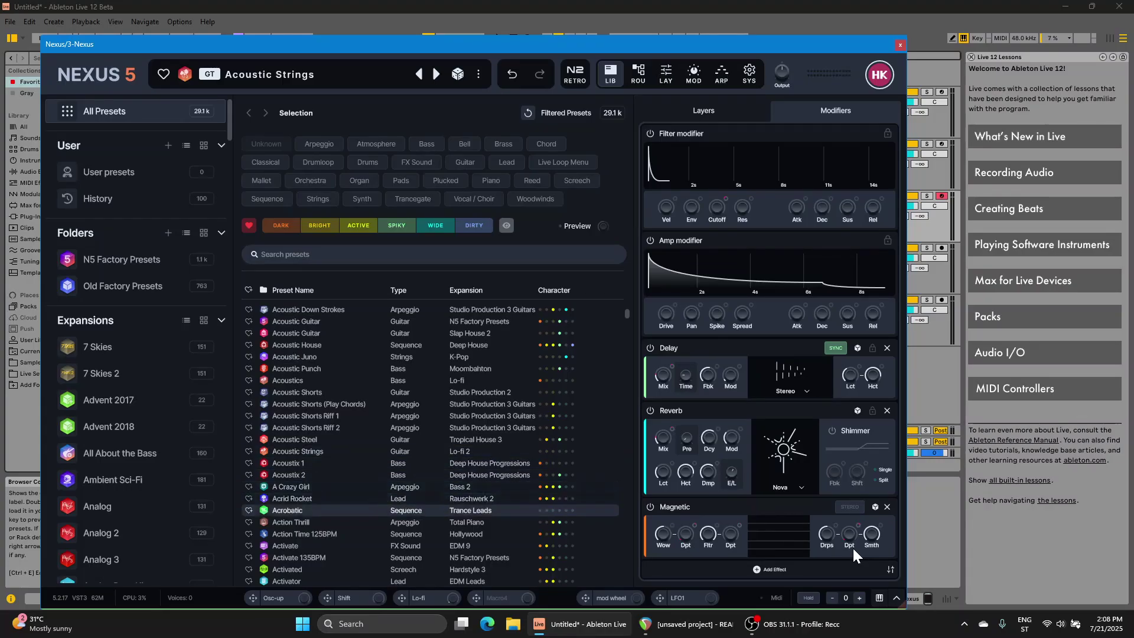
pyautogui.press('Down')
pyautogui.press('Down')
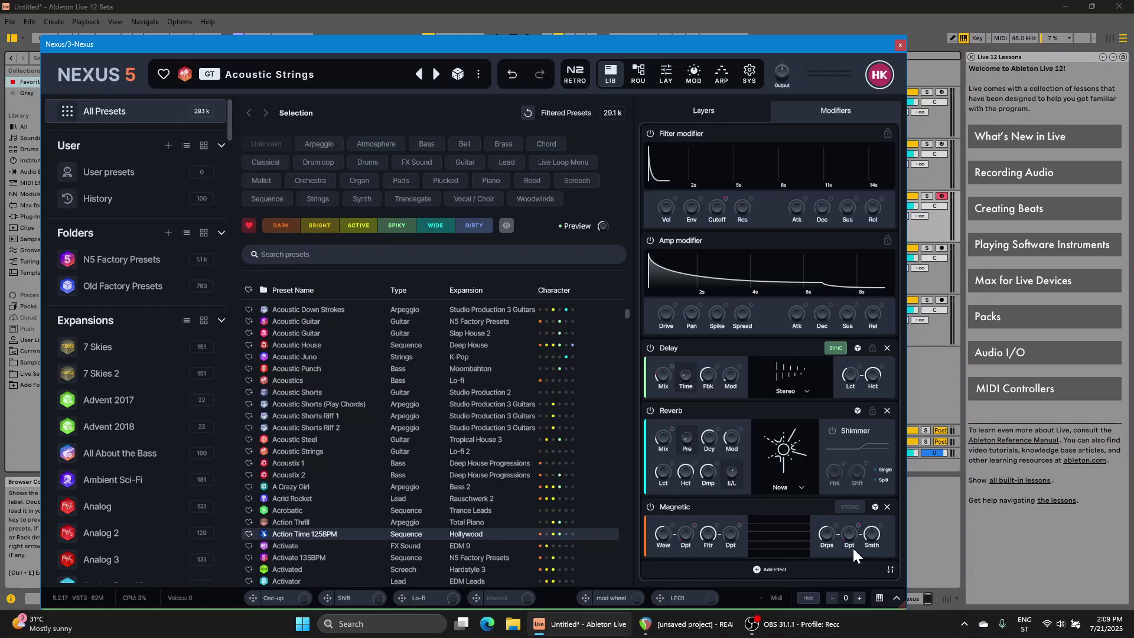
pyautogui.press('Down')
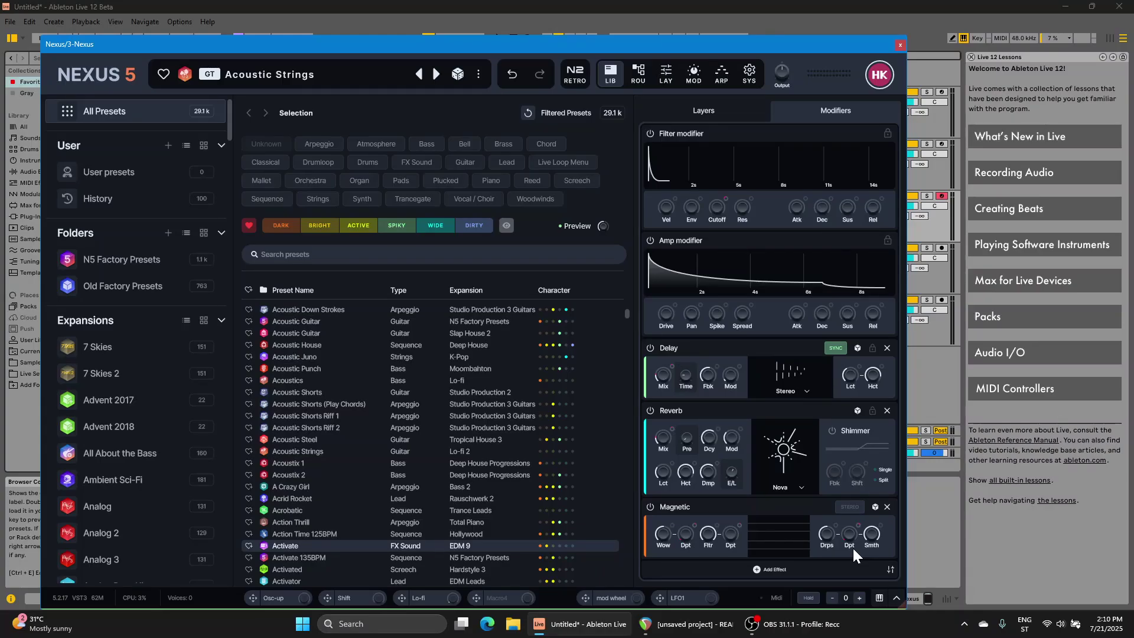
# Open the preset search, leave it without a query, and continue through the presets below Activate
pyautogui.hotkey('ctrl', 'f')
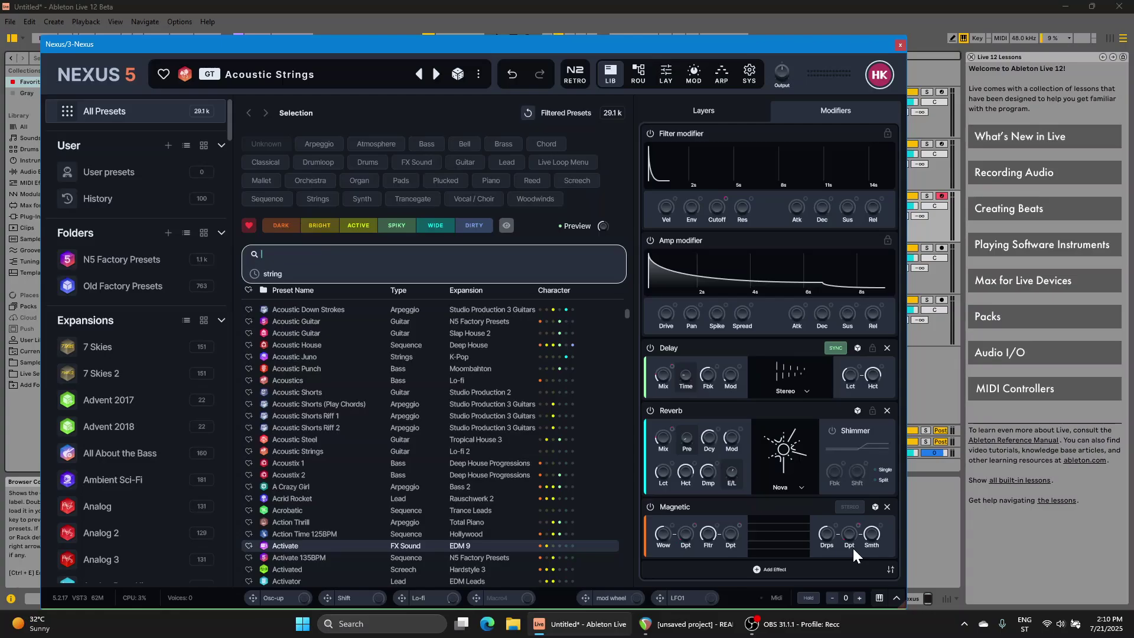
pyautogui.press('Escape')
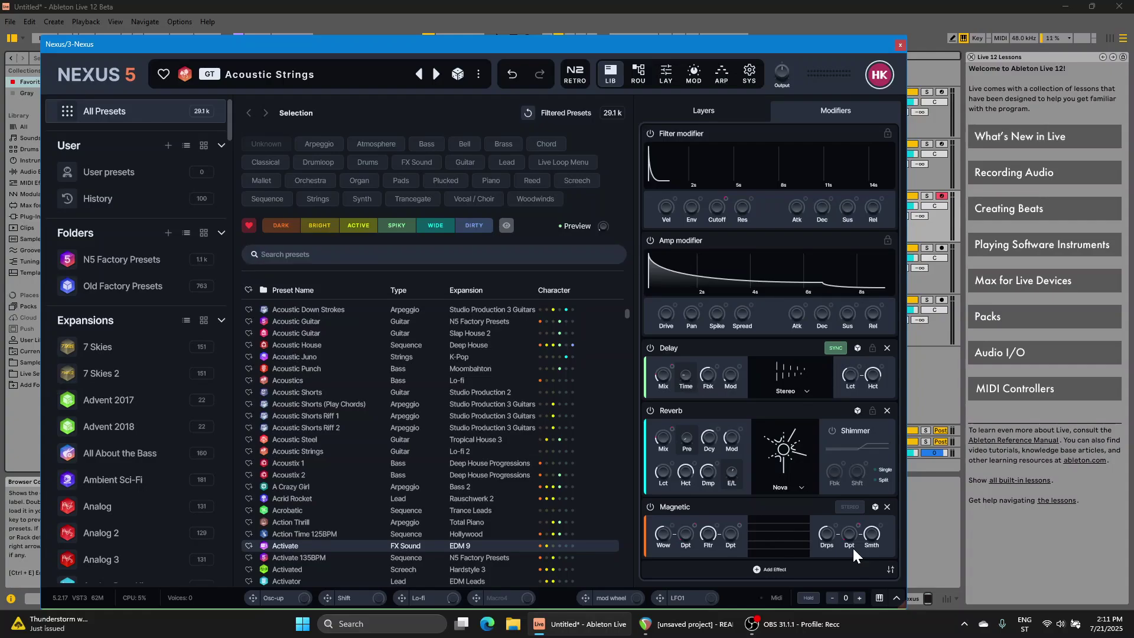
pyautogui.press('Down')
pyautogui.press('Down')
pyautogui.press('Down')
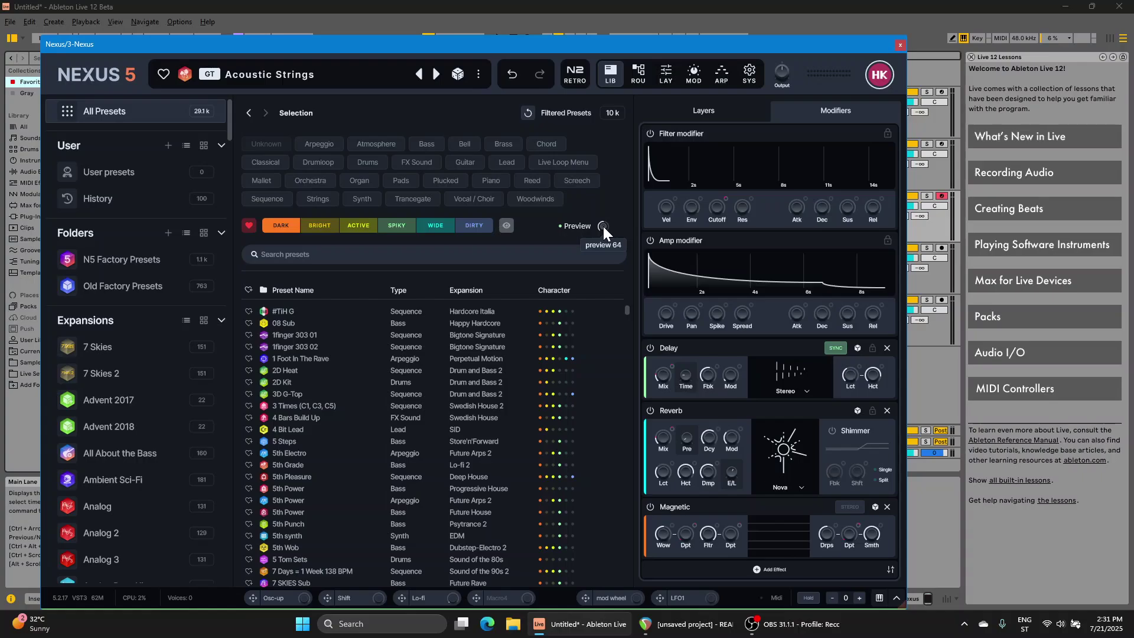
# Return focus to the Dark-filtered preset list and audition the presets from #TiH G down to 1 Foot In The Rave
pyautogui.hotkey('ctrl', 'f')
pyautogui.press('Escape')
pyautogui.press('Down')
pyautogui.press('Down')
pyautogui.press('Down')
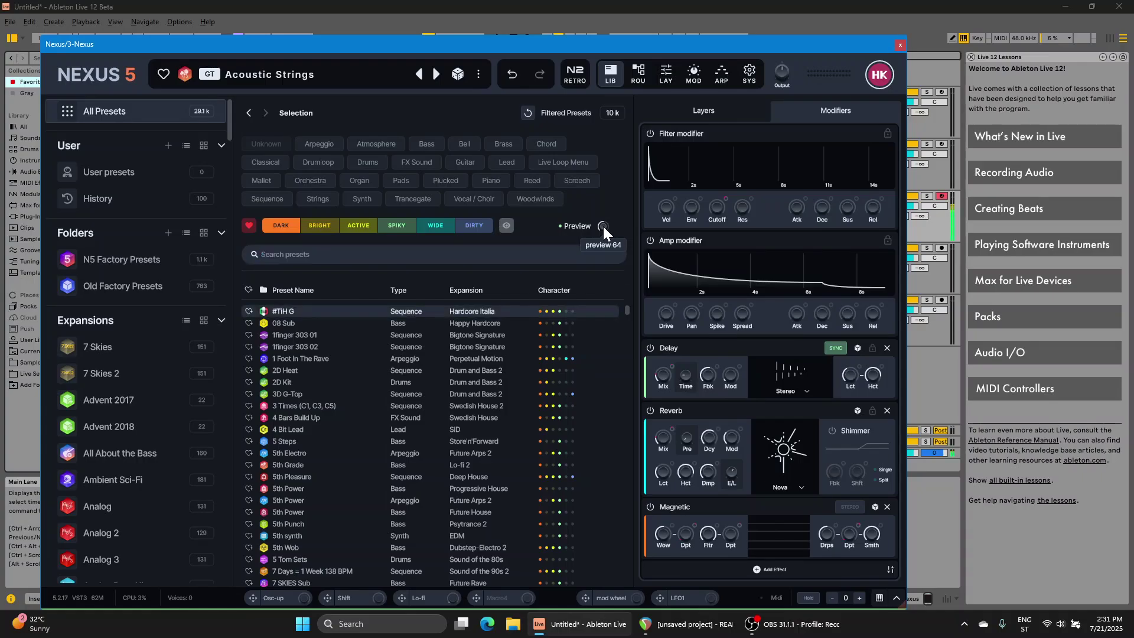
pyautogui.press('Down')
pyautogui.press('Down')
pyautogui.press('Down')
pyautogui.press('Down')
pyautogui.press('Down')
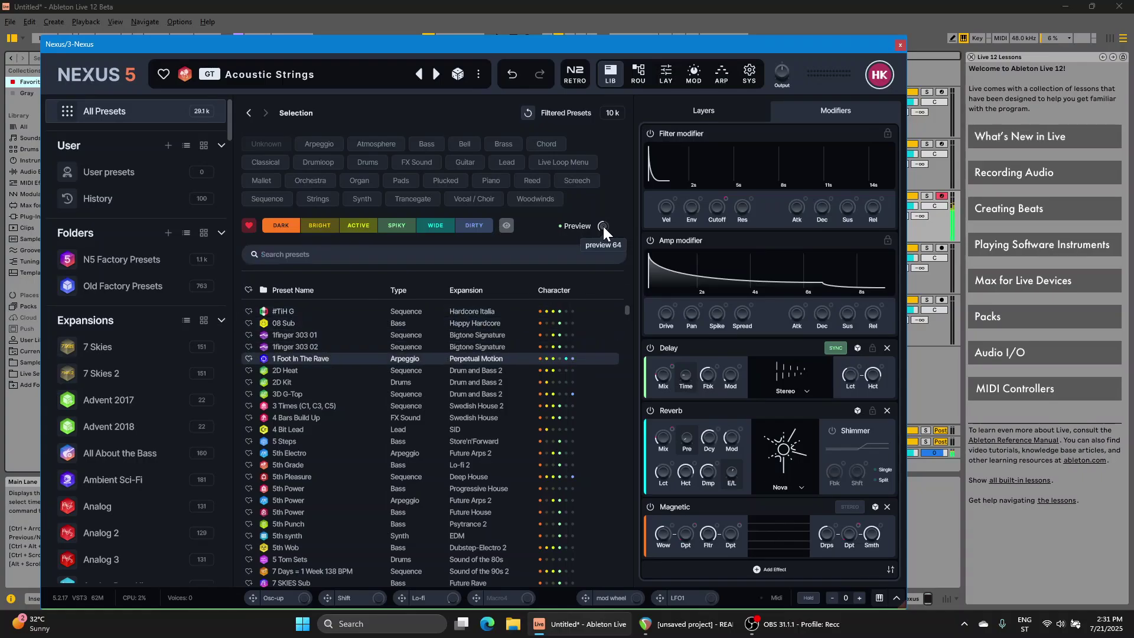
# Continue auditioning the Dark-filtered presets below 1 Foot In The Rave down to 7th Wobble
pyautogui.press('Down')
pyautogui.press('Down')
pyautogui.press('Down')
pyautogui.press('Down')
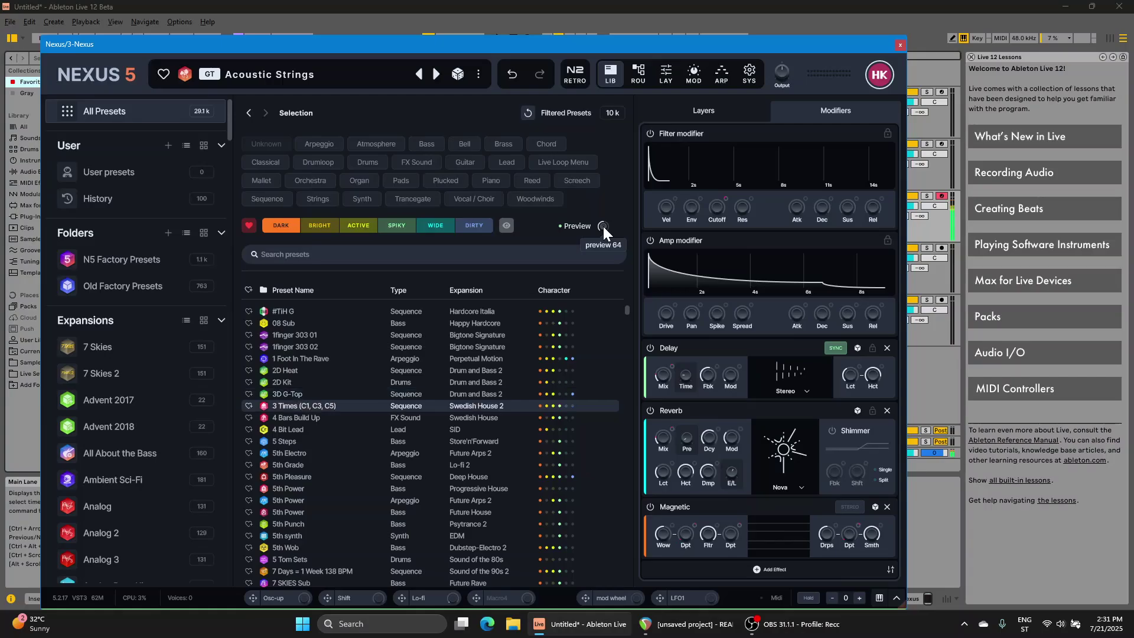
pyautogui.press('Down')
pyautogui.press('Down')
pyautogui.press('Down')
pyautogui.press('Down')
pyautogui.press('Down')
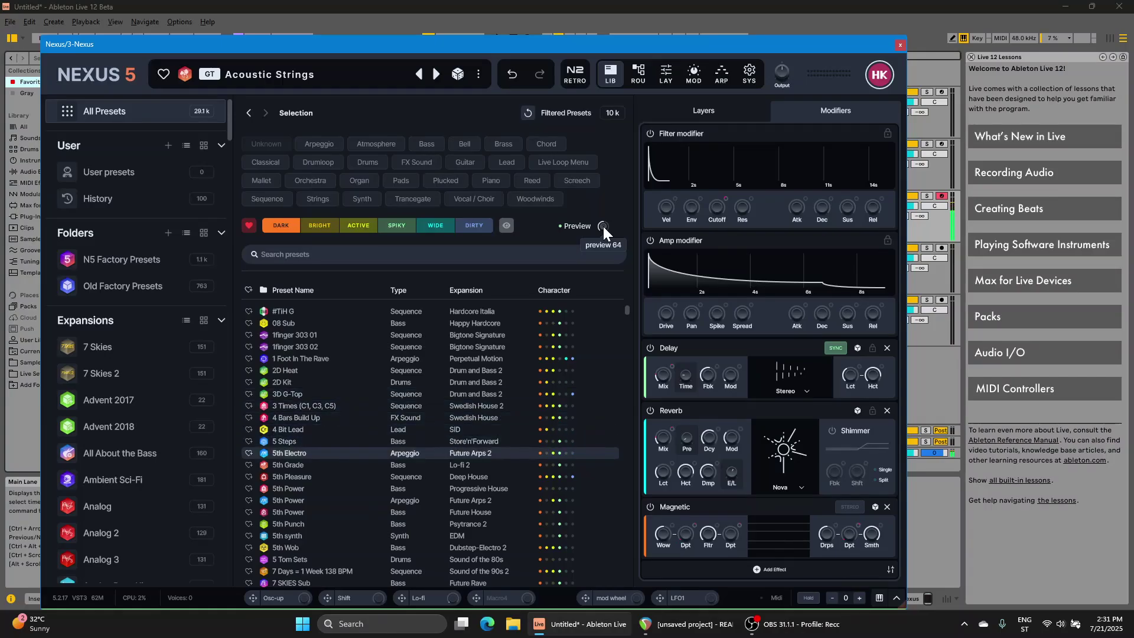
pyautogui.press('Down')
pyautogui.press('Down')
pyautogui.press('Down')
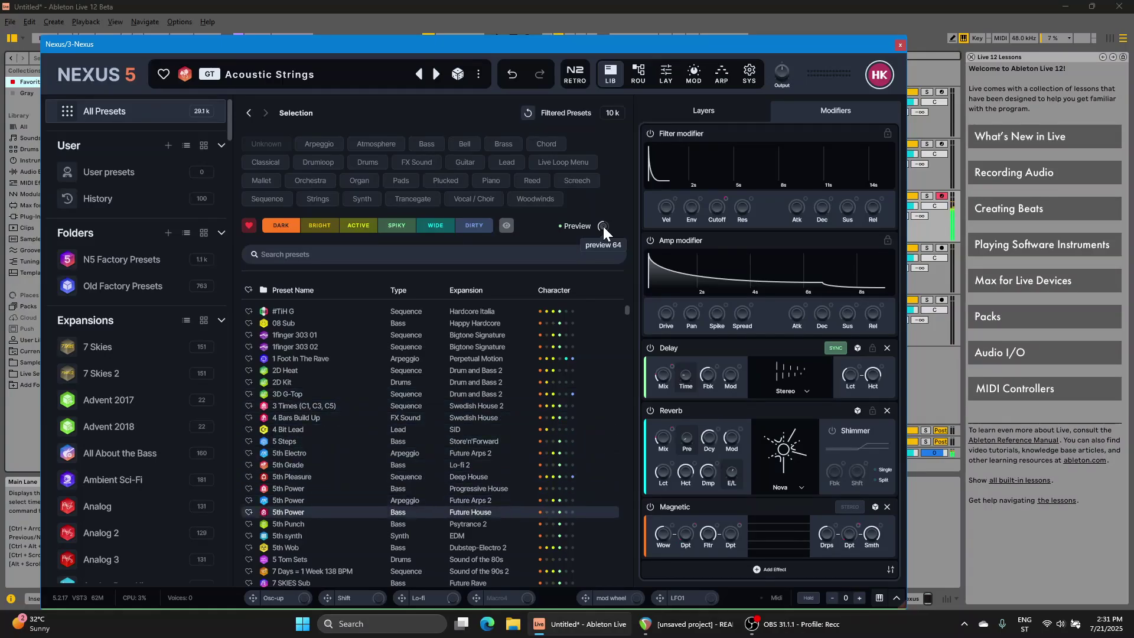
pyautogui.press('Down')
pyautogui.press('Down')
pyautogui.press('Down')
pyautogui.press('Down')
pyautogui.press('Down')
pyautogui.press('Down')
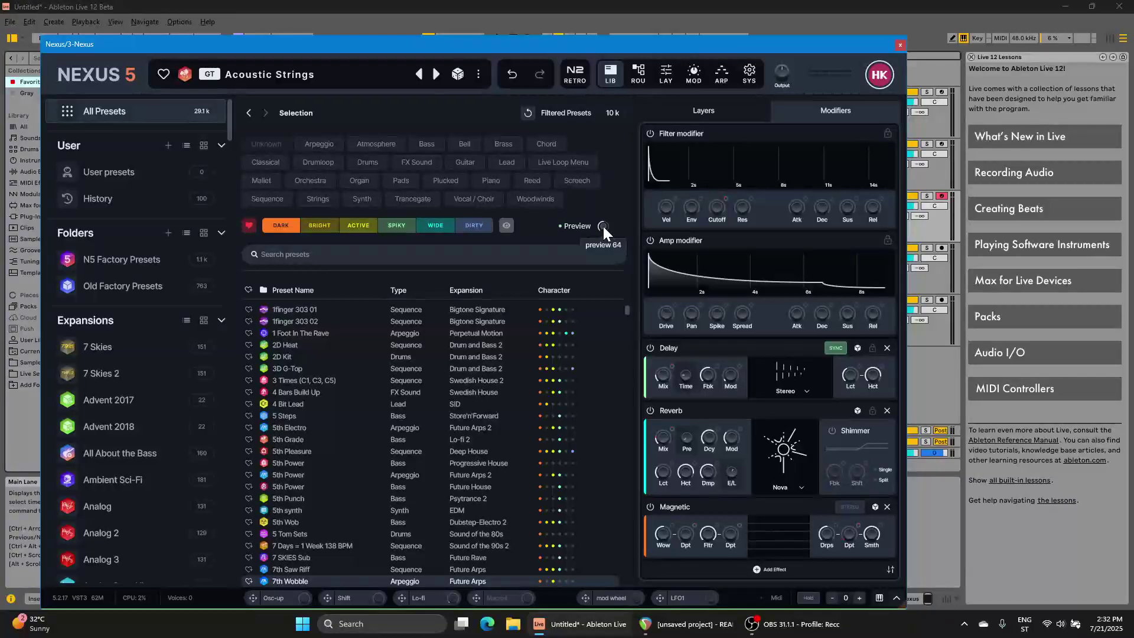
# Open the preset search, leave it without a query, and switch the character filter to Dirty
pyautogui.hotkey('ctrl', 'f')
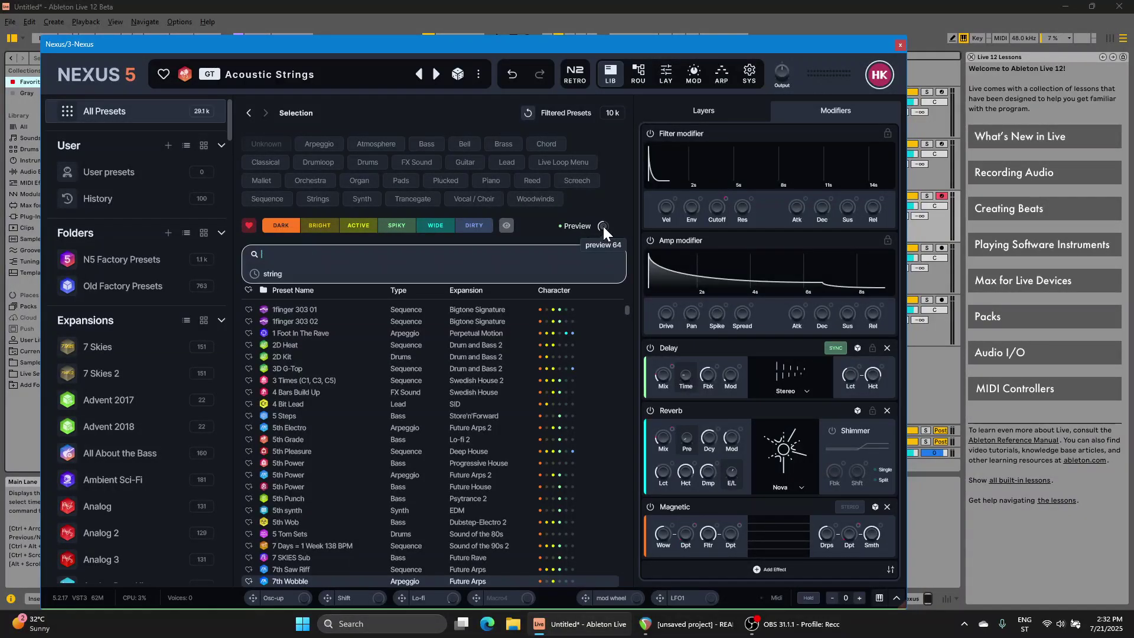
pyautogui.press('Escape')
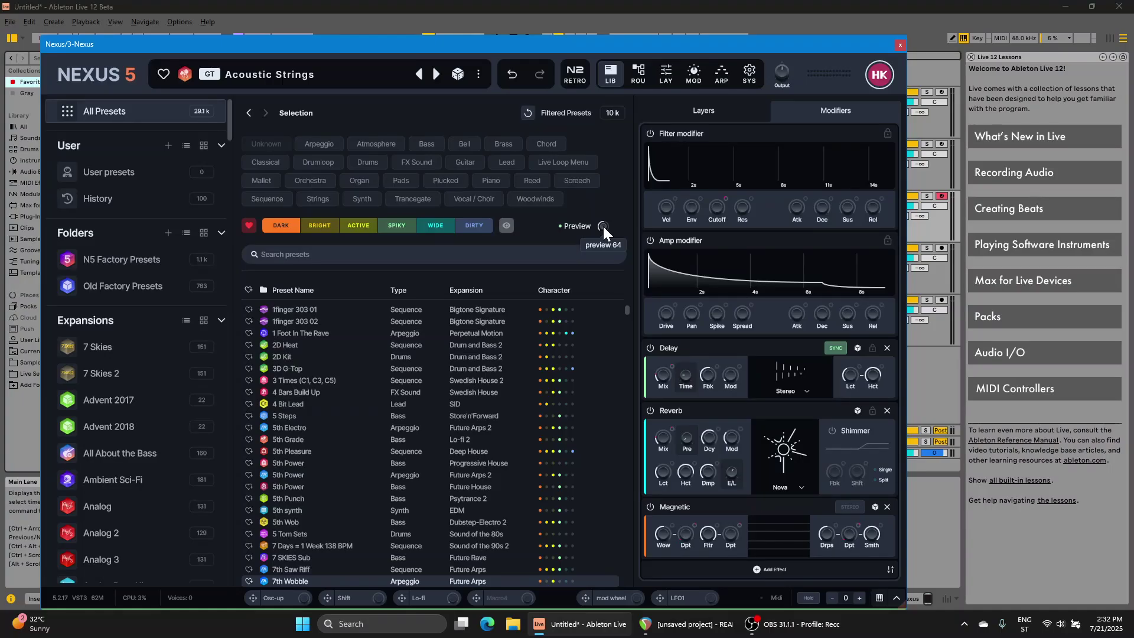
pyautogui.press('6')
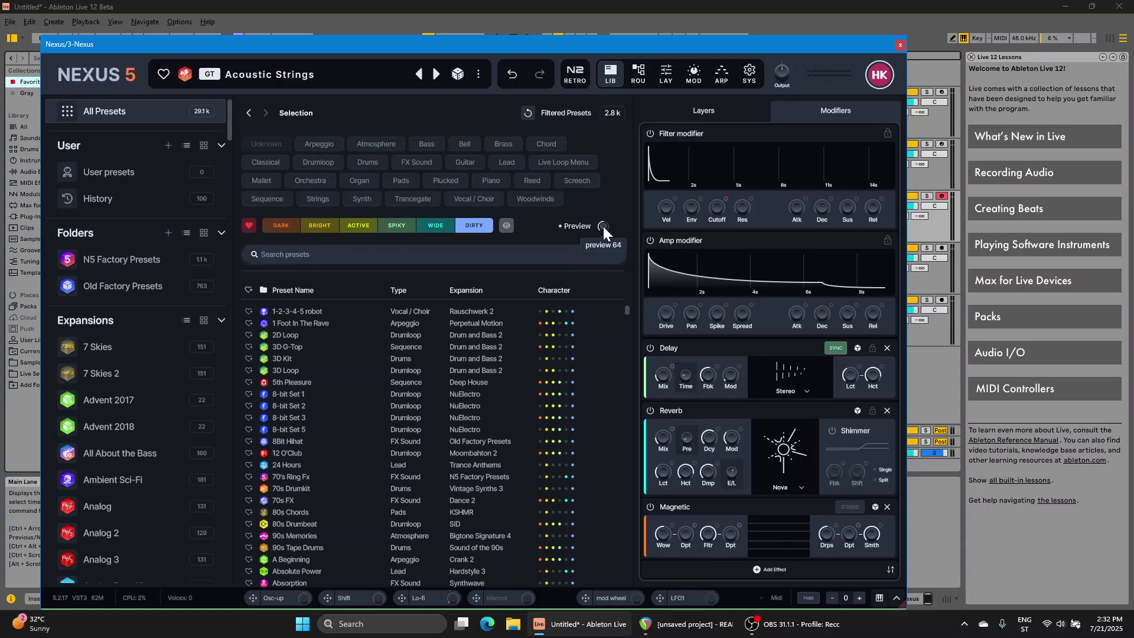
# Audition the Dirty-filtered presets one after another down to 8-bit Set 5
pyautogui.press('Down')
pyautogui.press('Down')
pyautogui.press('Down')
pyautogui.press('Down')
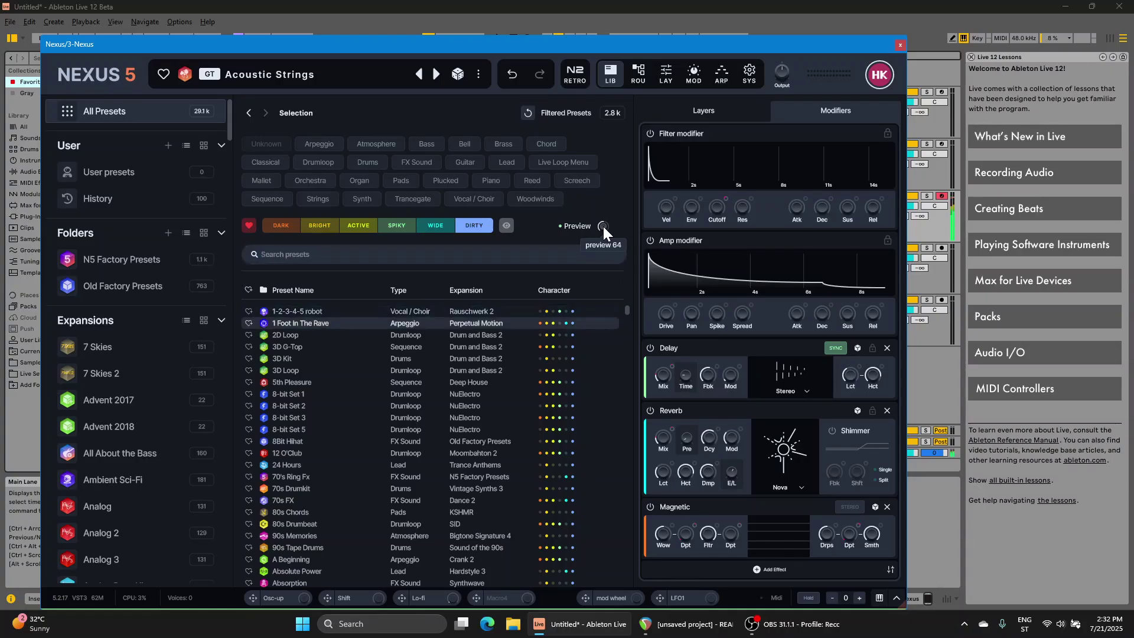
pyautogui.press('Down')
pyautogui.press('Down')
pyautogui.press('Down')
pyautogui.press('Down')
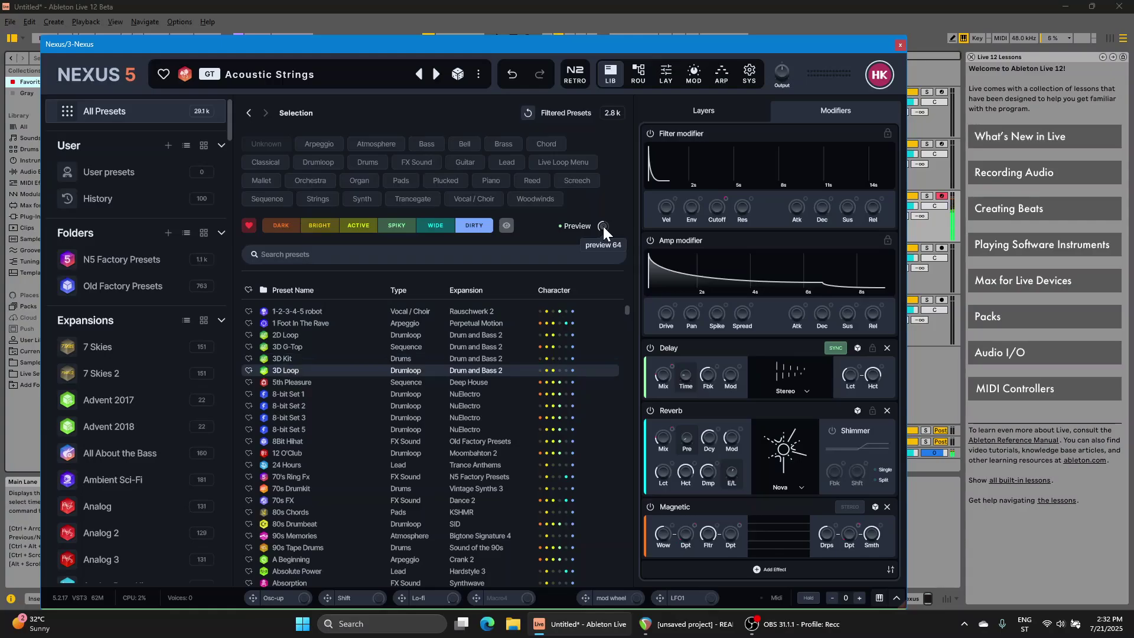
pyautogui.press('Down')
pyautogui.press('Down')
pyautogui.press('Down')
pyautogui.press('Down')
pyautogui.press('Down')
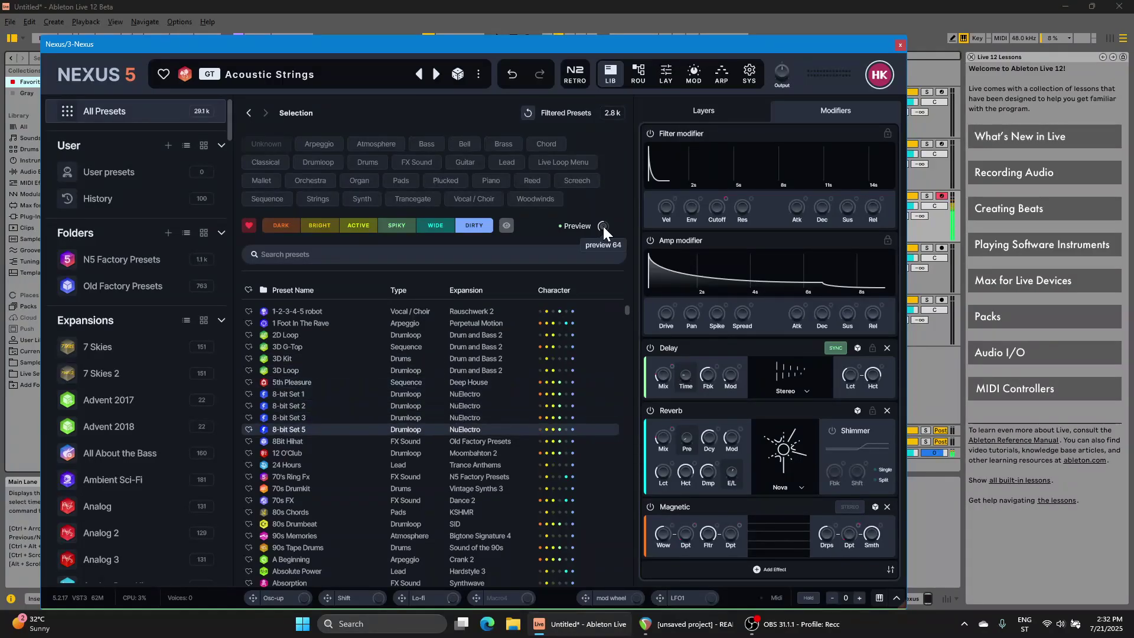
# Return to the top of the Dirty-filtered list and audition its presets again, down through 3D Loop
pyautogui.press('Home')
pyautogui.press('Down')
pyautogui.press('Down')
pyautogui.press('Down')
pyautogui.press('Down')
pyautogui.press('Down')
pyautogui.press('Down')
pyautogui.press('Down')
pyautogui.press('Down')
pyautogui.press('Down')
pyautogui.press('Down')
pyautogui.press('Down')
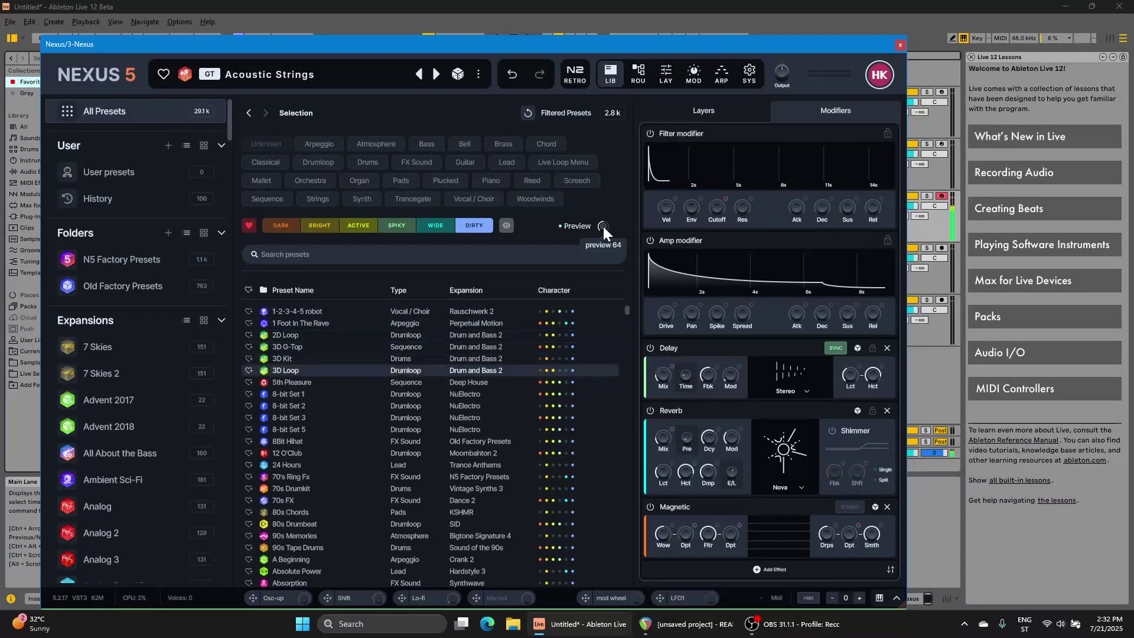
pyautogui.press('Down')
pyautogui.press('Down')
pyautogui.press('Down')
pyautogui.press('Down')
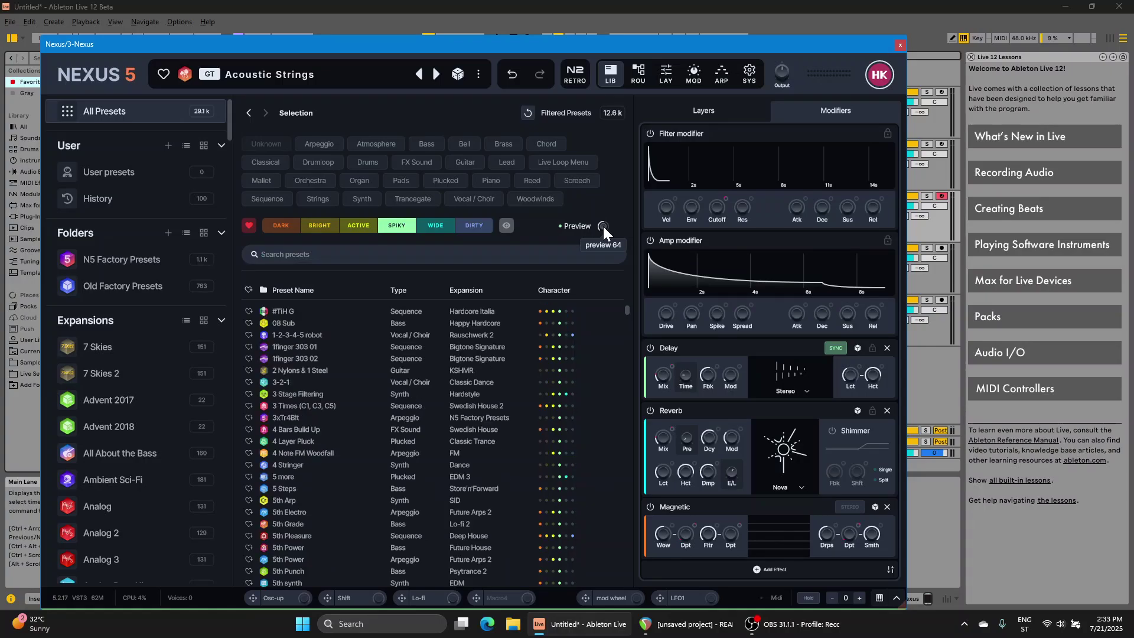
# Return focus to the Spiky-filtered preset list and audition its presets from #TiH G through 3 Times (C1, C3, C5)
pyautogui.hotkey('ctrl', 'f')
pyautogui.press('Escape')
pyautogui.press('Down')
pyautogui.press('Down')
pyautogui.press('Up')
pyautogui.press('Down')
pyautogui.press('Down')
pyautogui.press('Down')
pyautogui.press('Down')
pyautogui.press('Down')
pyautogui.press('Down')
pyautogui.press('Down')
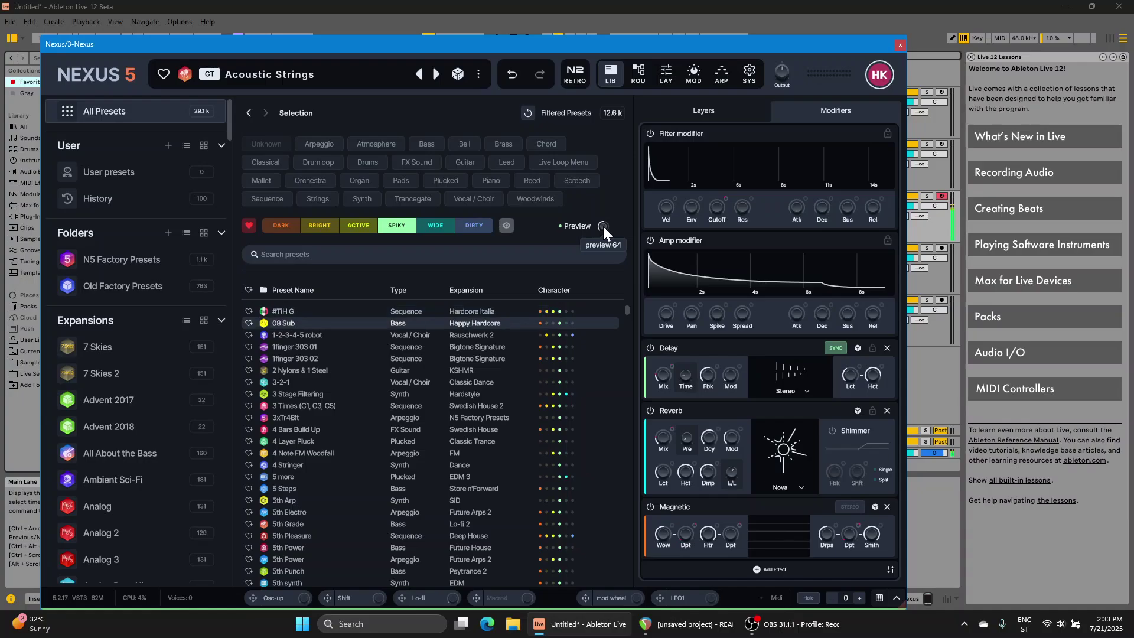
pyautogui.press('Down')
pyautogui.press('Down')
pyautogui.press('Down')
pyautogui.press('Down')
pyautogui.press('Down')
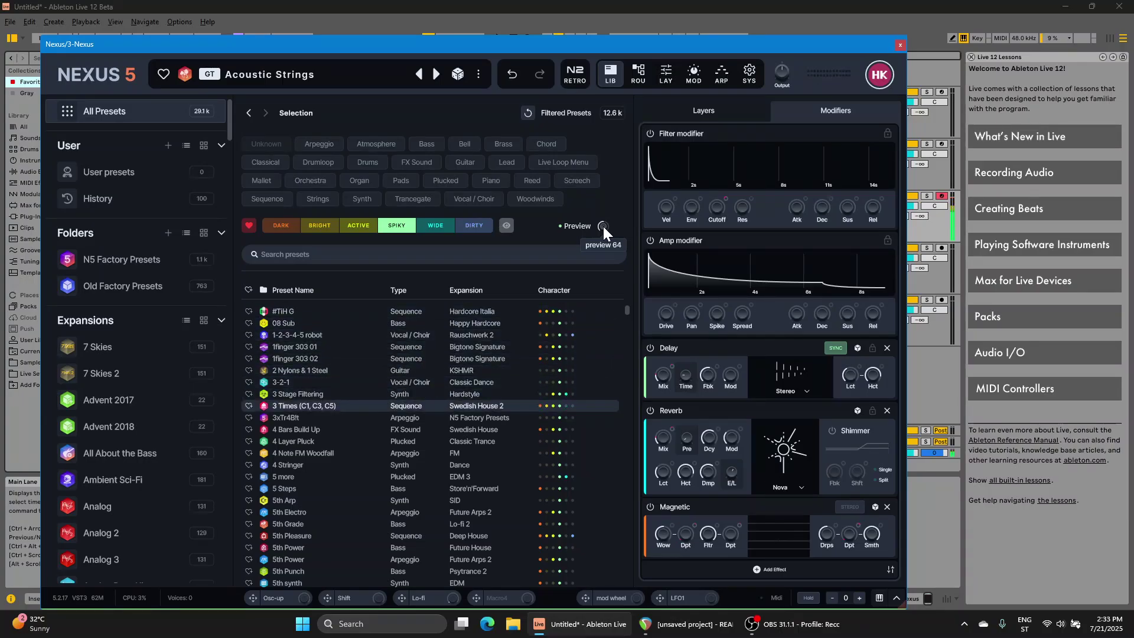
pyautogui.press('Down')
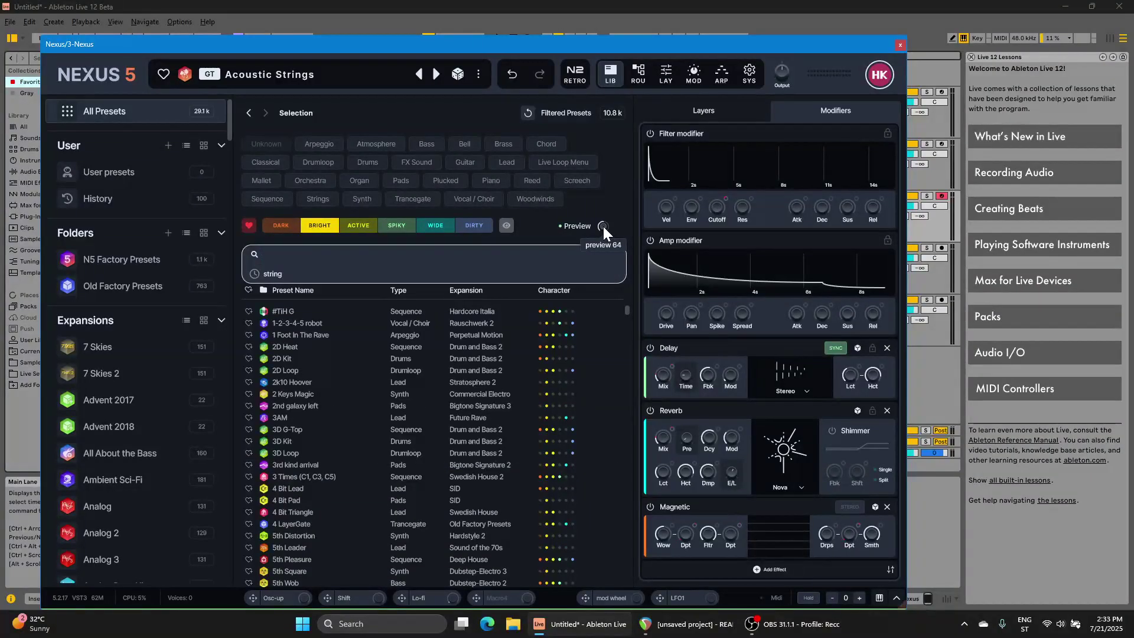
# Move into the Bright-filtered preset list and audition its presets down through 4 Bit Triangle
pyautogui.press('Down')
pyautogui.press('Down')
pyautogui.press('Down')
pyautogui.press('Down')
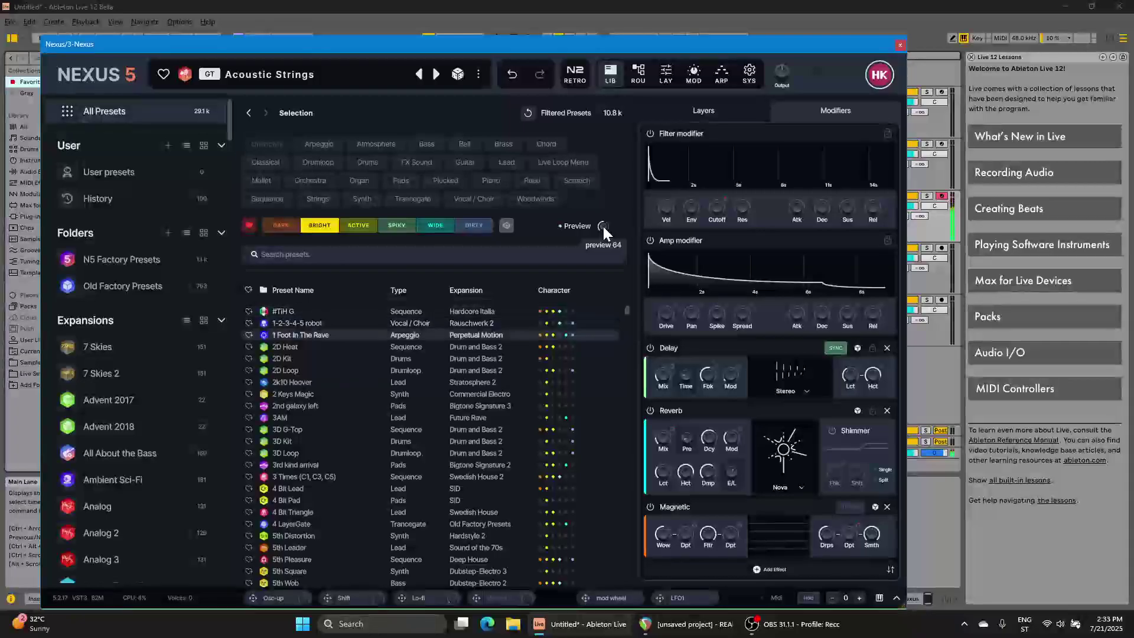
pyautogui.press('Down')
pyautogui.press('Down')
pyautogui.press('Down')
pyautogui.press('Down')
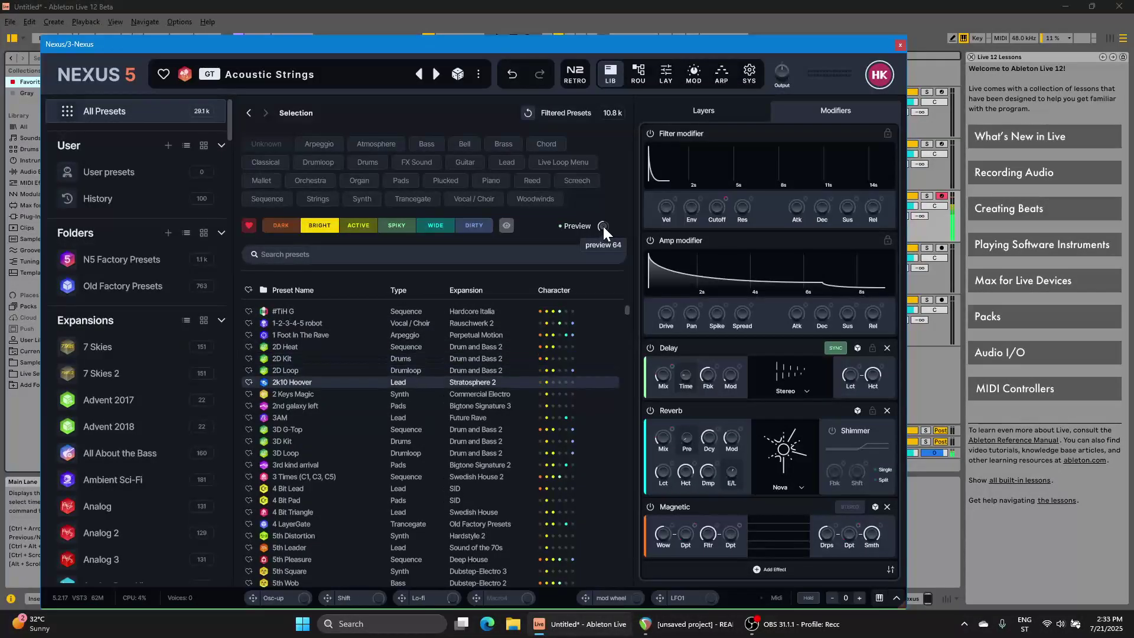
pyautogui.press('Down')
pyautogui.press('Down')
pyautogui.press('Down')
pyautogui.press('Down')
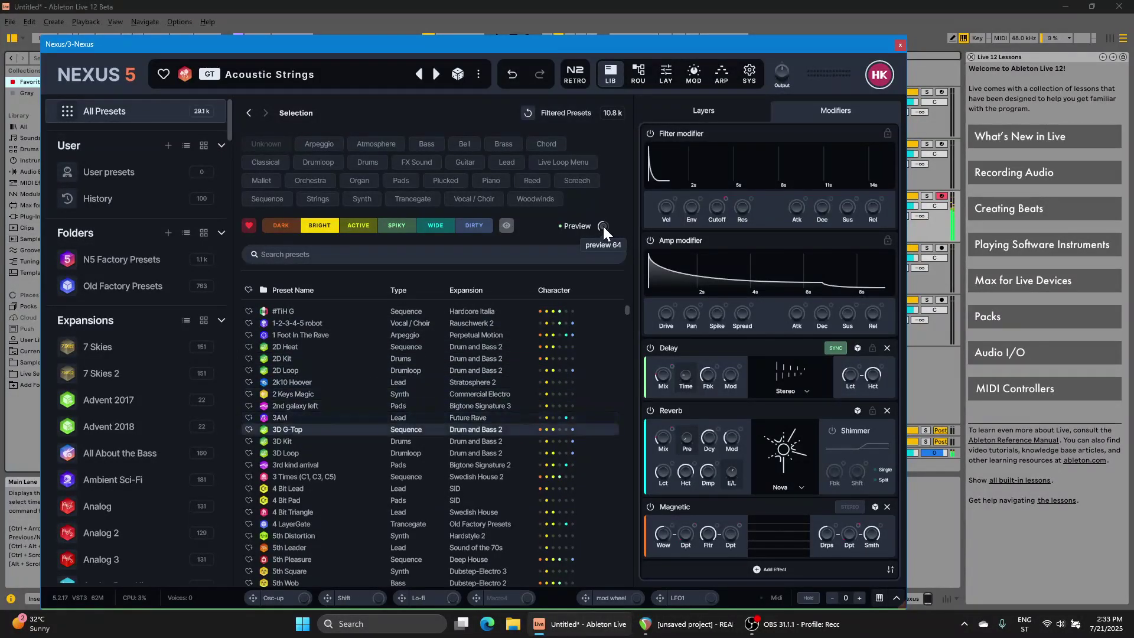
pyautogui.press('Down')
pyautogui.press('Down')
pyautogui.press('Down')
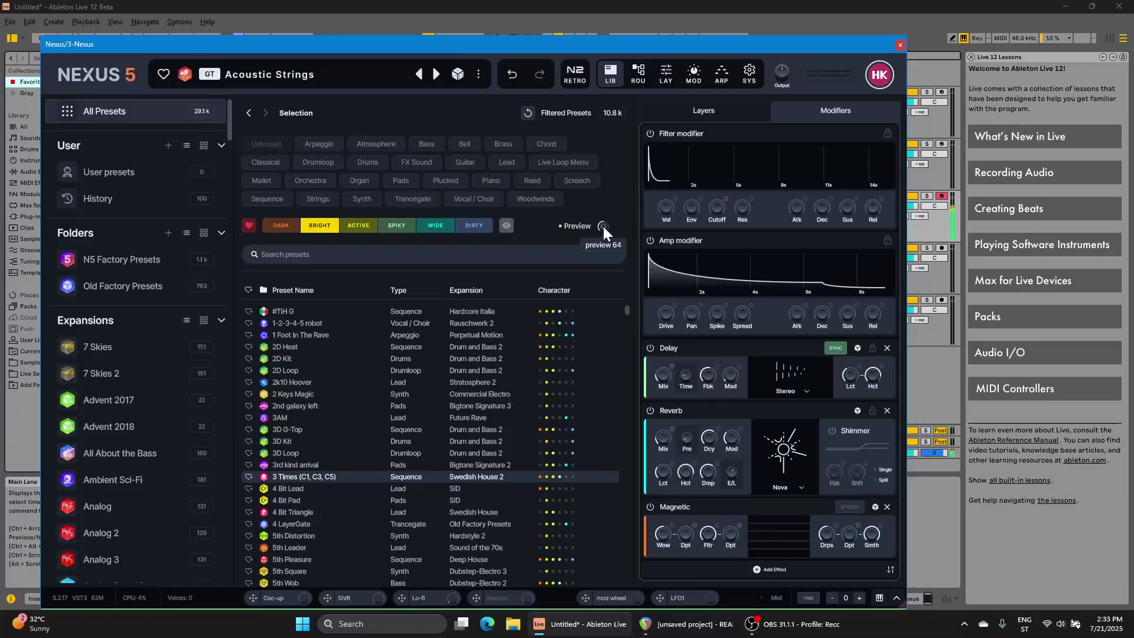
pyautogui.press('Down')
pyautogui.press('Down')
pyautogui.press('Down')
pyautogui.press('Down')
pyautogui.press('Down')
pyautogui.press('Down')
pyautogui.press('Down')
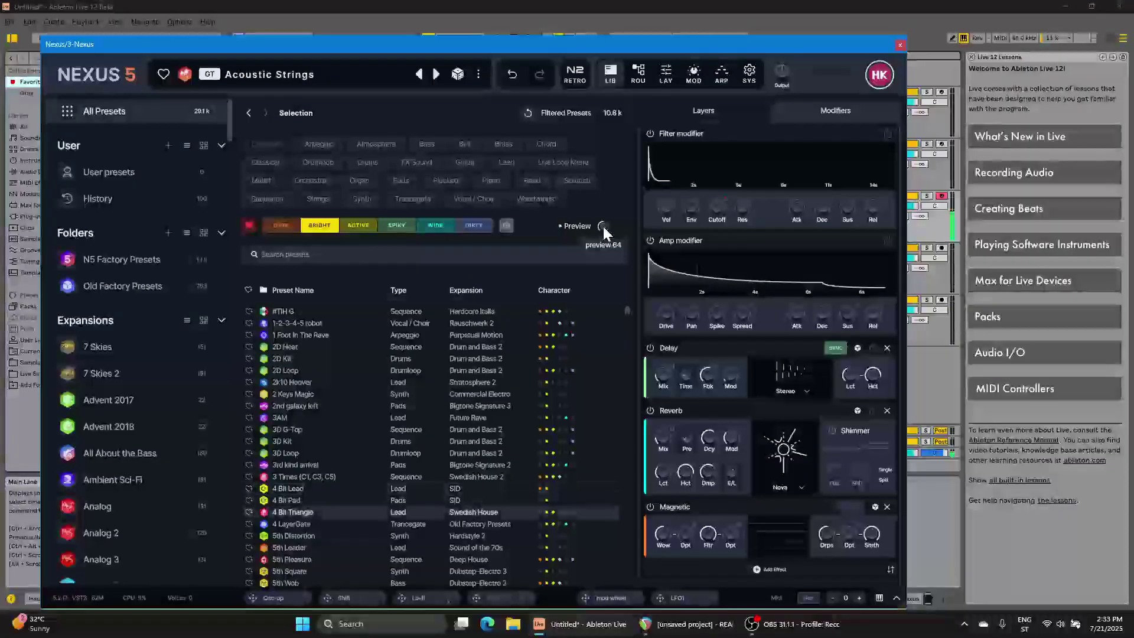
# Jump to Vocoder at the end of the expansion list and step upward through the expansions to ROM Extension 4
pyautogui.press('End')
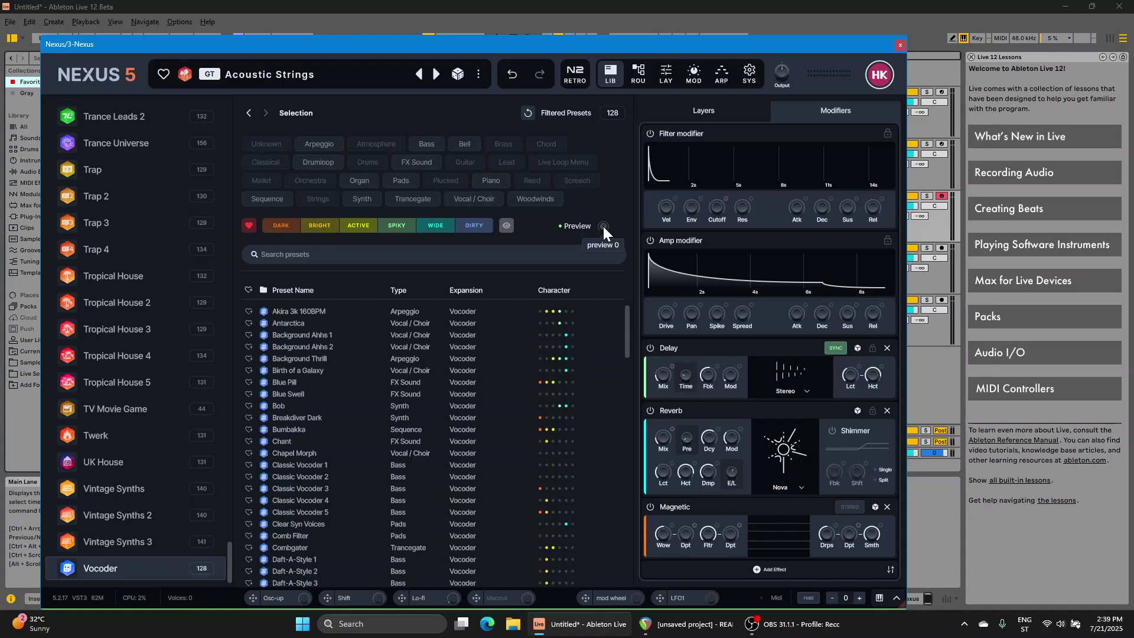
pyautogui.press('Up')
pyautogui.press('Up')
pyautogui.press('Up')
pyautogui.press('Up')
pyautogui.press('Up')
pyautogui.press('Up')
pyautogui.press('Up')
pyautogui.press('Up')
pyautogui.press('Up')
pyautogui.press('Up')
pyautogui.press('Up')
pyautogui.press('Up')
pyautogui.press('Up')
pyautogui.press('Up')
pyautogui.press('Up')
pyautogui.press('Up')
pyautogui.press('Up')
pyautogui.press('Up')
pyautogui.press('Up')
pyautogui.press('Up')
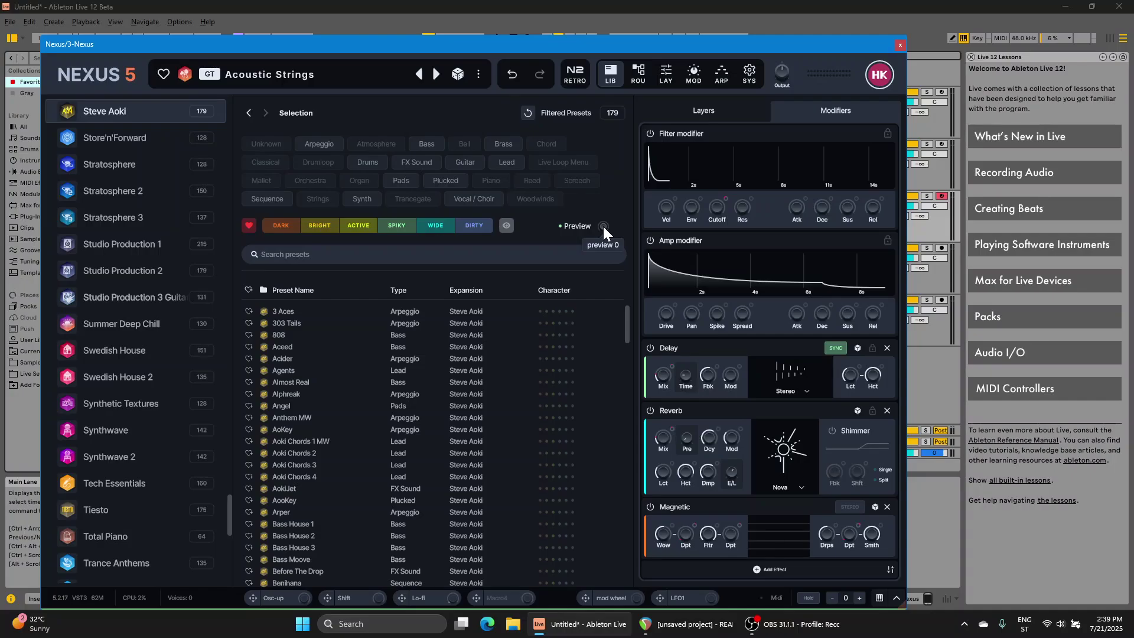
pyautogui.press('Up')
pyautogui.press('Up')
pyautogui.press('Up')
pyautogui.press('Up')
pyautogui.press('Up')
pyautogui.press('Up')
pyautogui.press('Up')
pyautogui.press('Up')
pyautogui.press('Up')
pyautogui.press('Up')
pyautogui.press('Up')
pyautogui.press('Up')
pyautogui.press('Up')
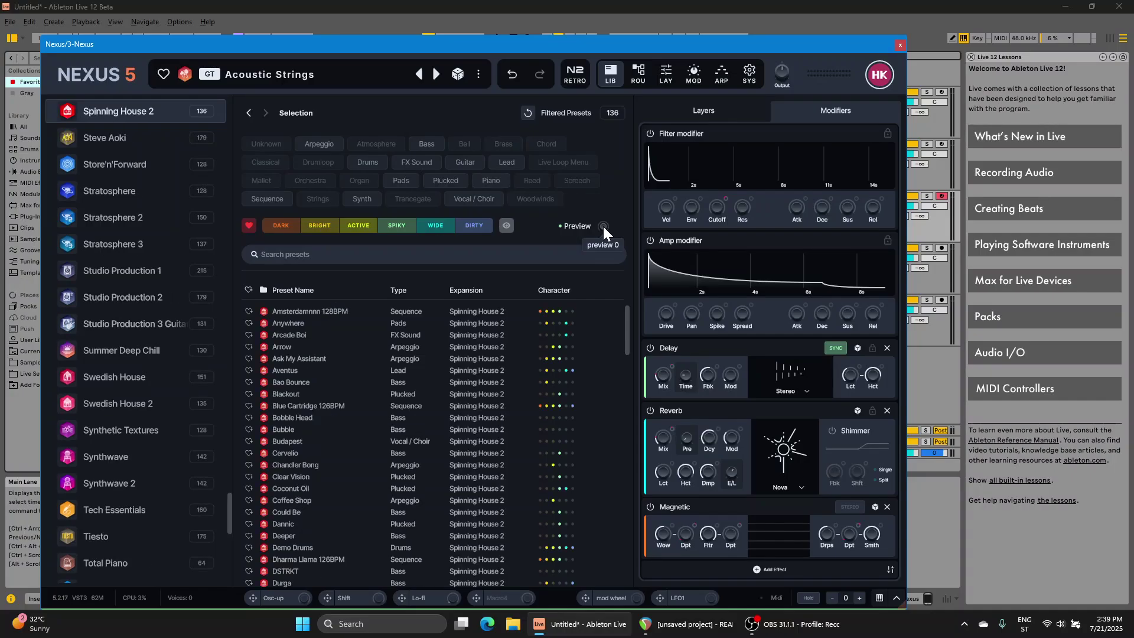
pyautogui.press('Up')
pyautogui.press('Up')
pyautogui.press('Up')
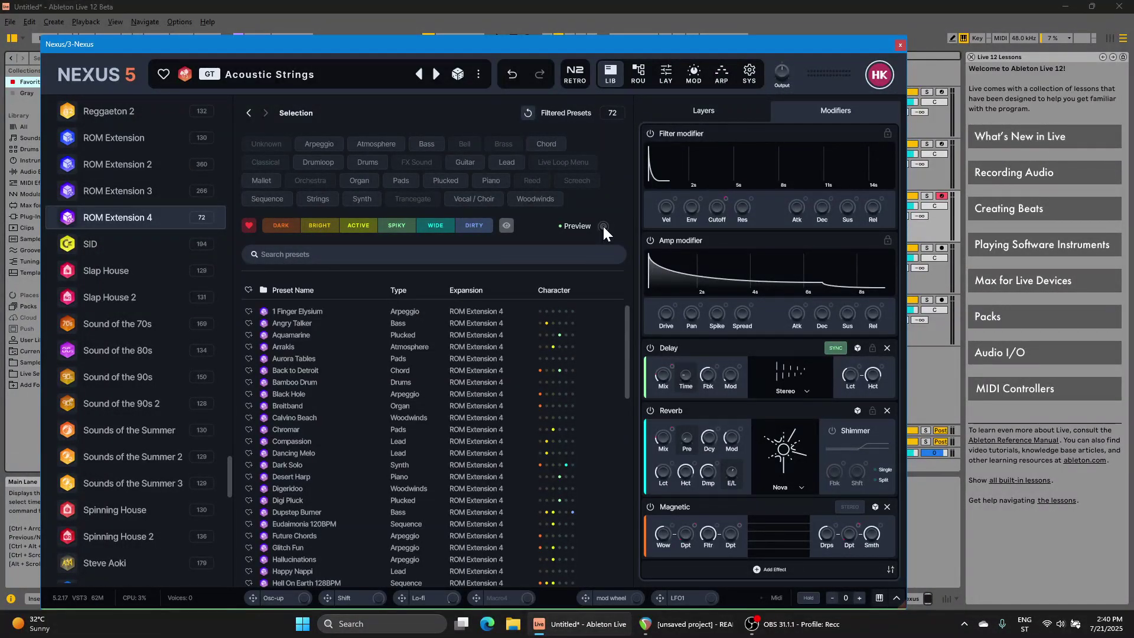
# Move focus into the ROM Extension 4 preset list, load Angry Talker, and go back to 1 Finger Elysium
pyautogui.hotkey('ctrl', 'f')
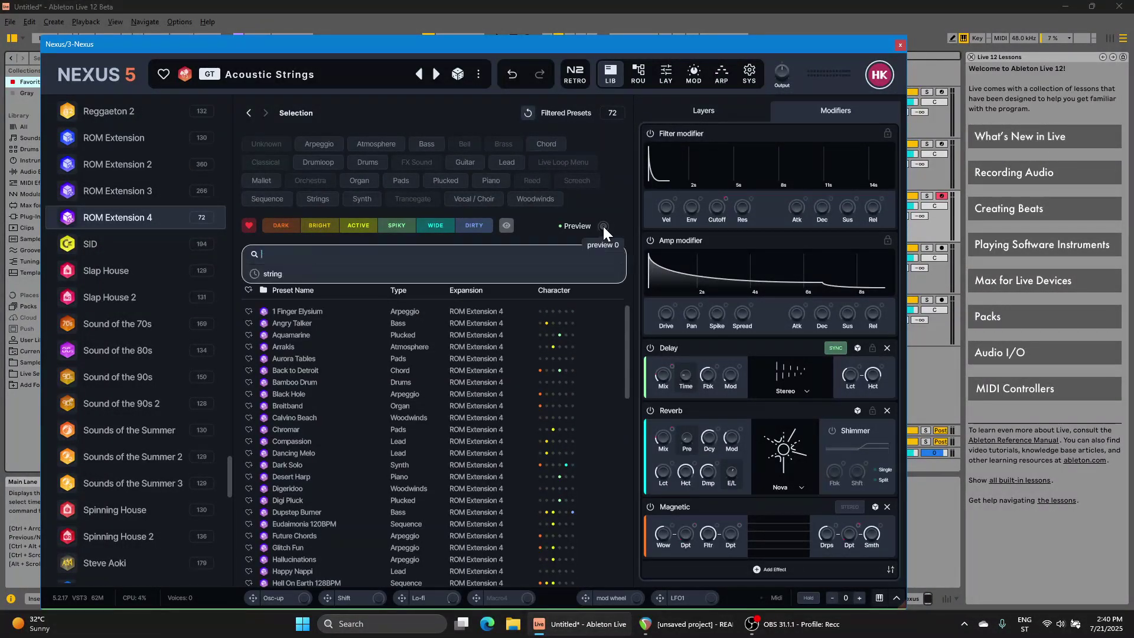
pyautogui.press('Down')
pyautogui.press('Down')
pyautogui.press('Down')
pyautogui.press('Down')
pyautogui.press('Home')
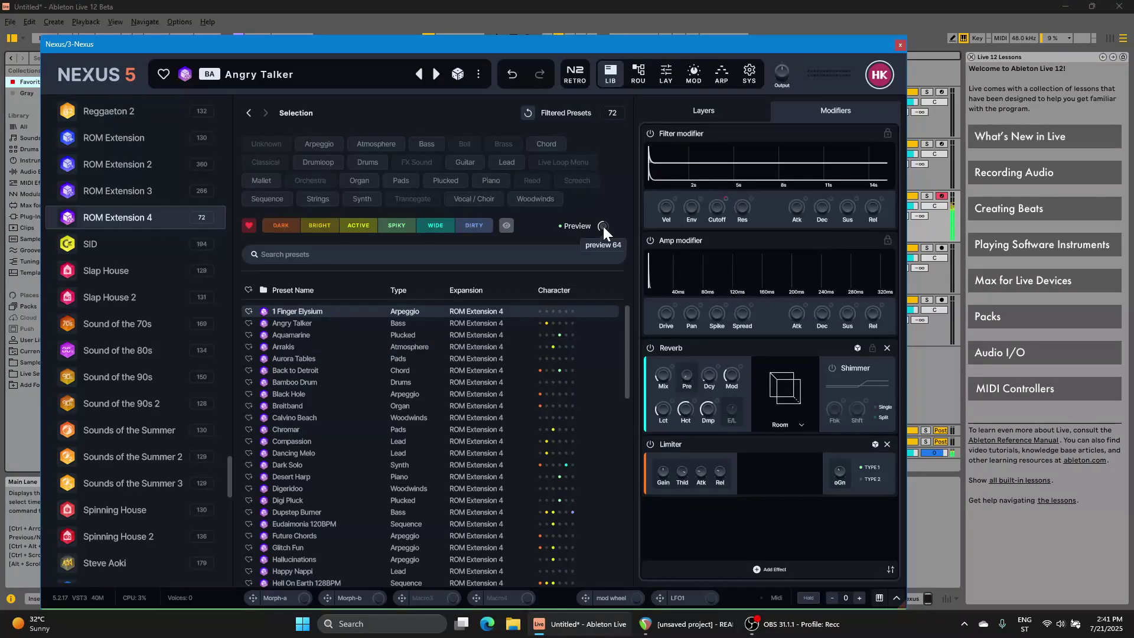
# Audition the ROM Extension 4 presets below 1 Finger Elysium and load Back to Detroit
pyautogui.press('Down')
pyautogui.press('Down')
pyautogui.press('Down')
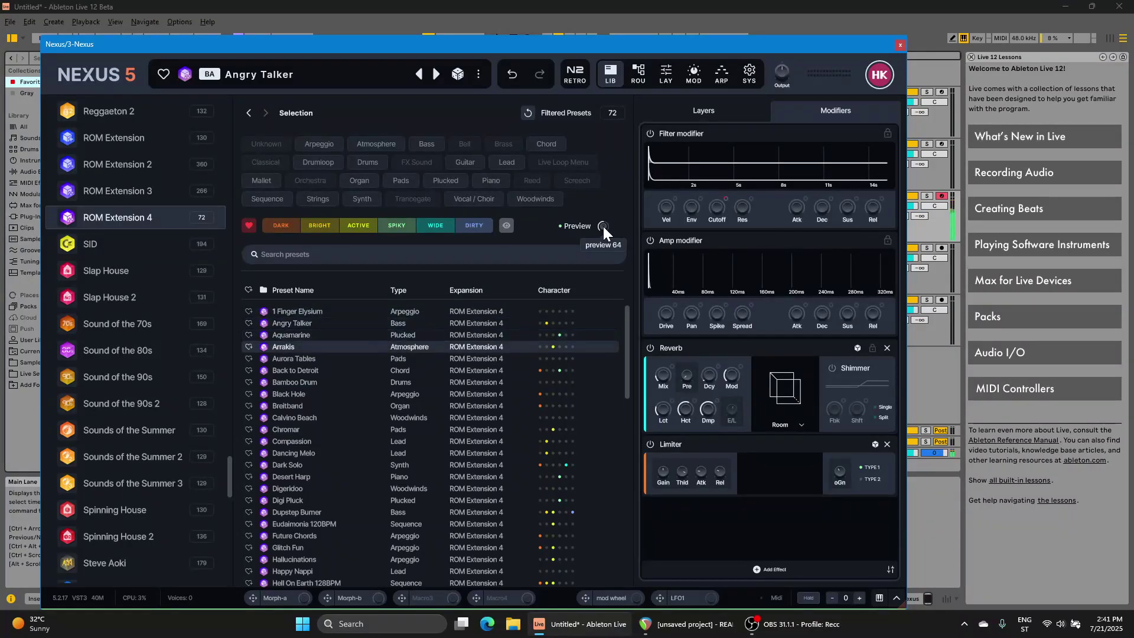
pyautogui.press('Down')
pyautogui.press('Down')
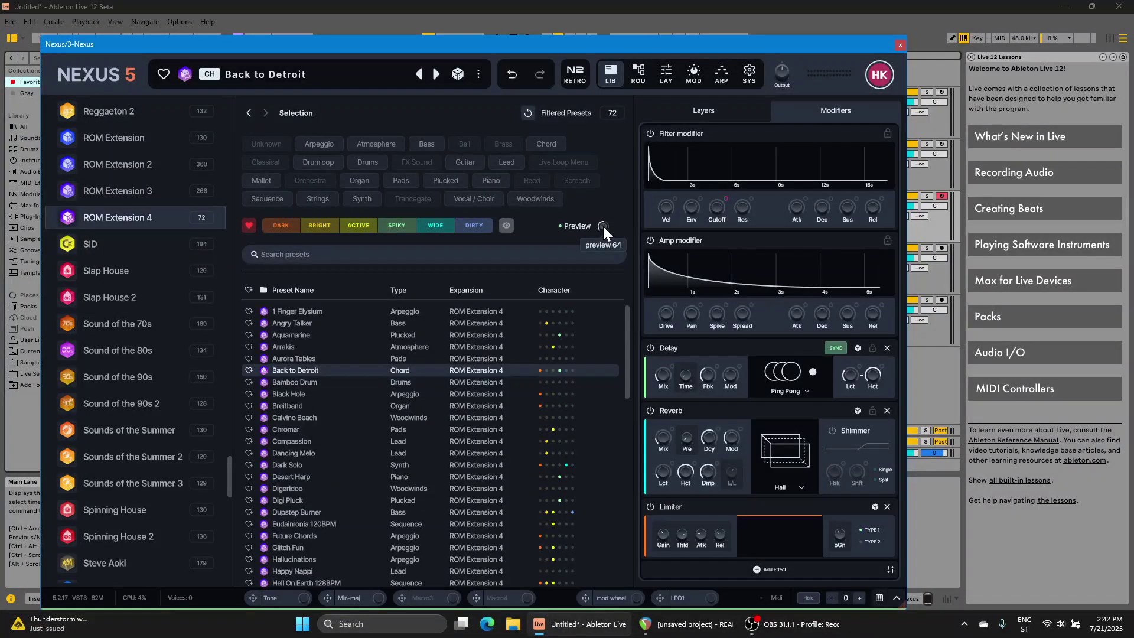
# Open the plug-in's main menu, review its entries down to the Midi Learn presets, and close it without choosing any
pyautogui.click(879, 75)
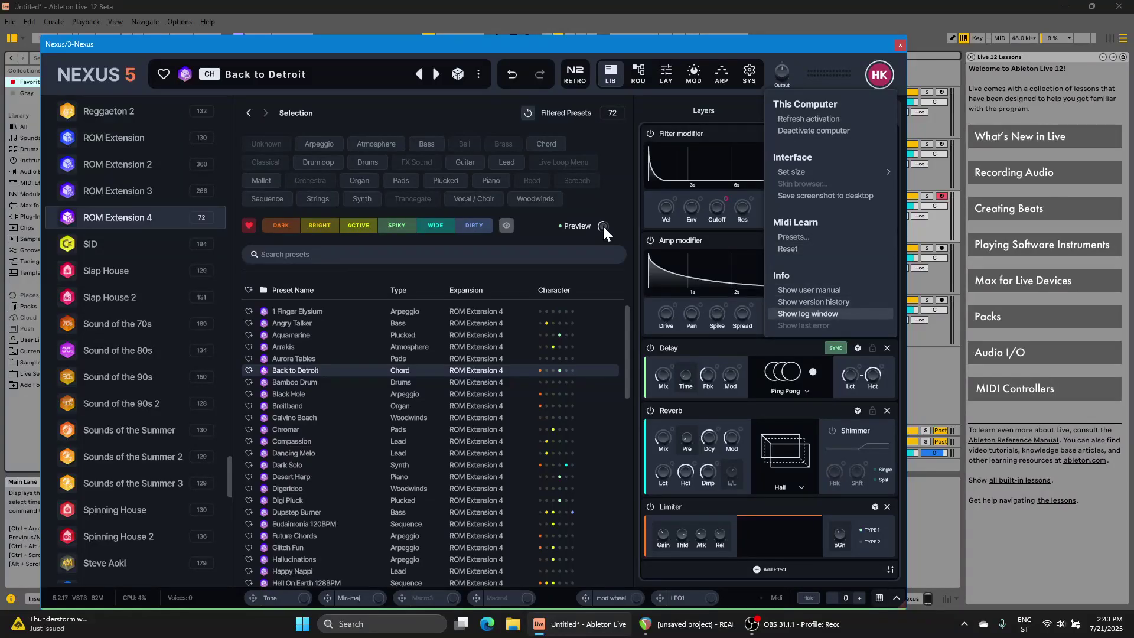
pyautogui.press('Down')
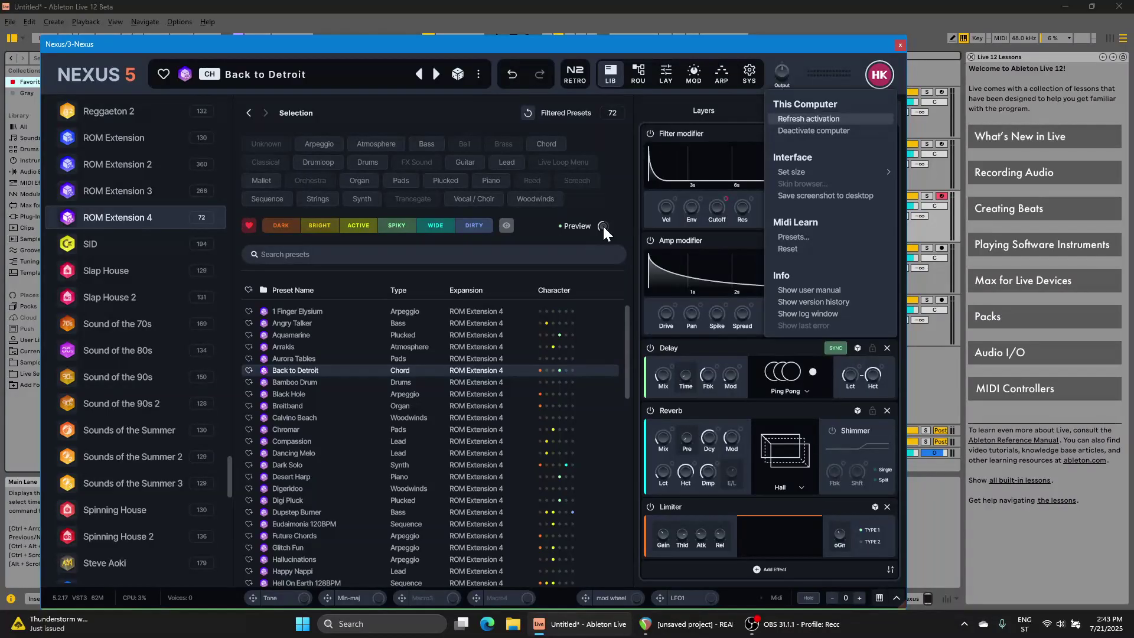
pyautogui.press('Down')
pyautogui.press('Down')
pyautogui.press('Down')
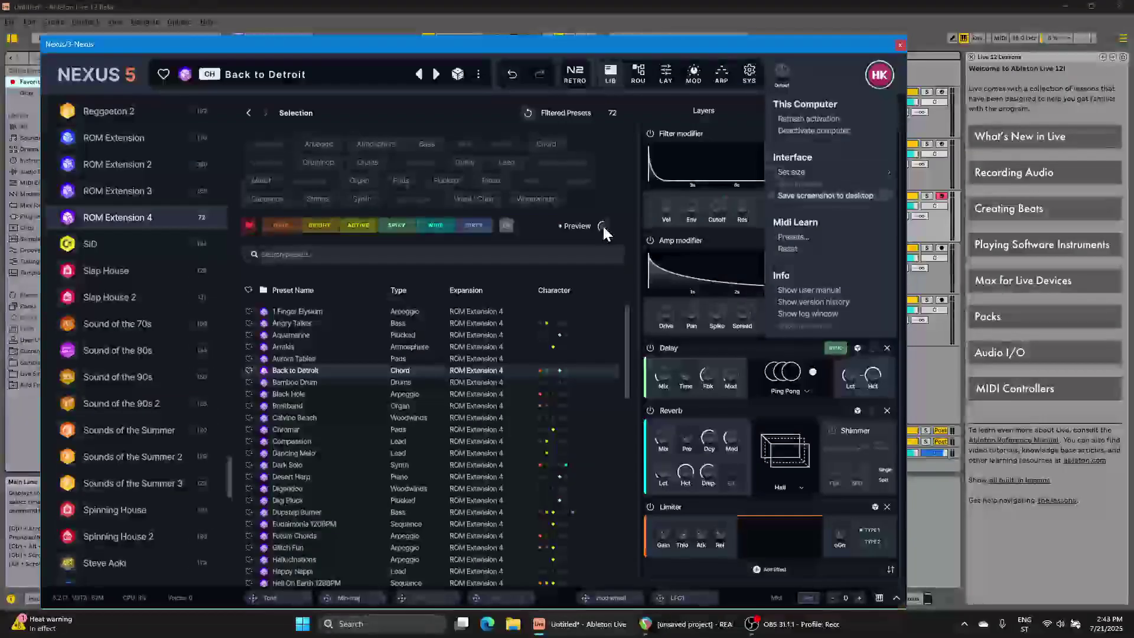
pyautogui.press('Down')
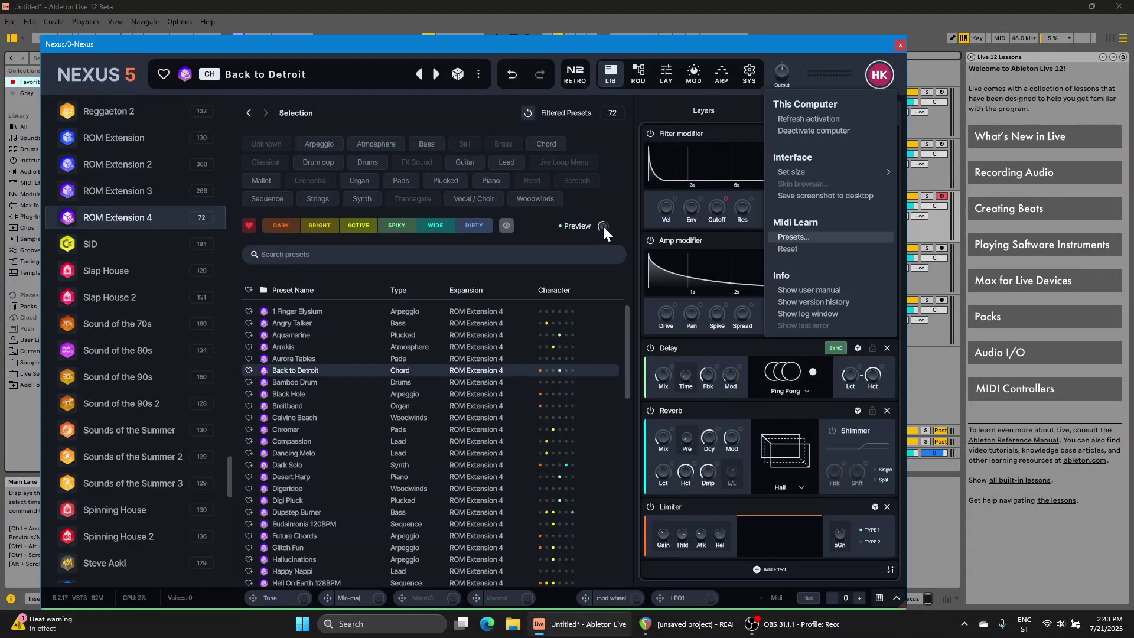
pyautogui.click(604, 228)
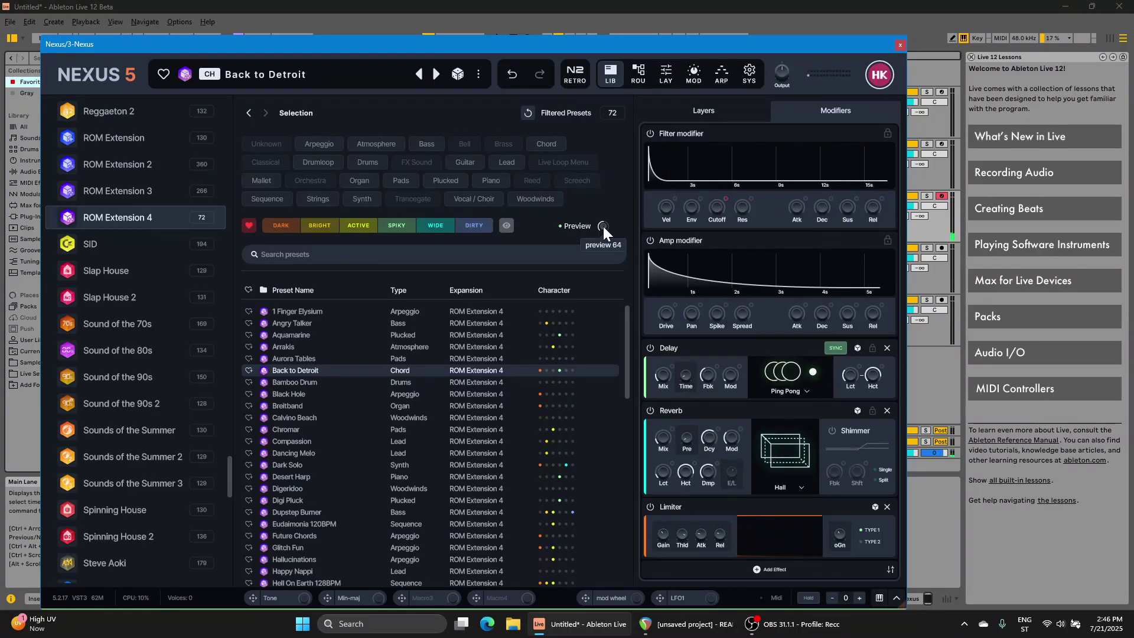
# Load the Aurora Tables pad preset from ROM Extension 4
pyautogui.press('Up')
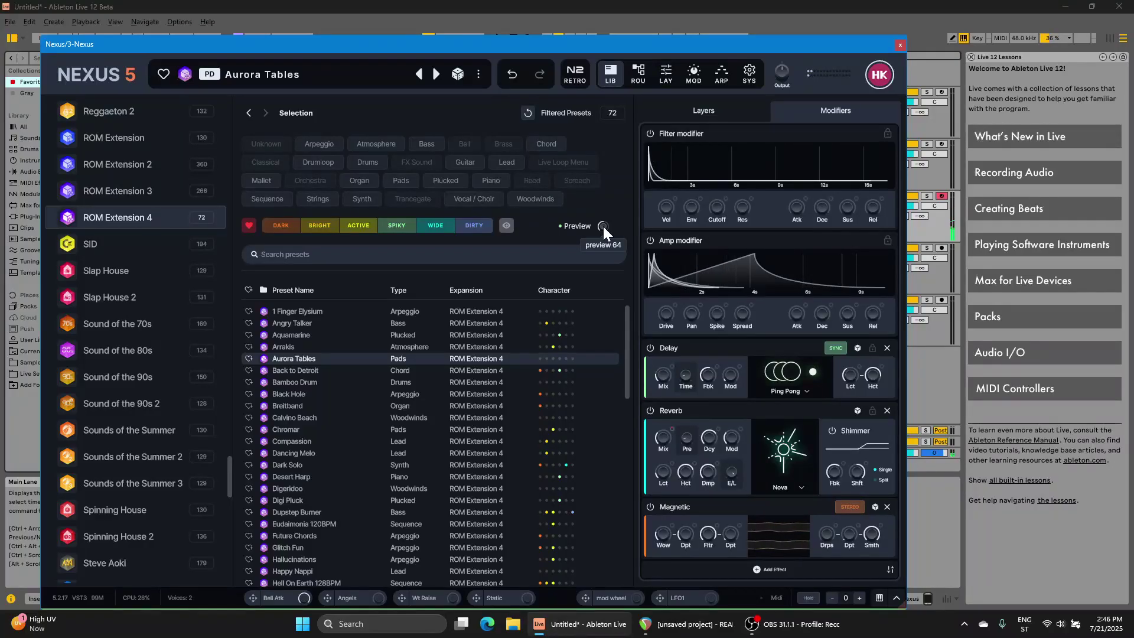
pyautogui.hotkey('ctrl', 'a')
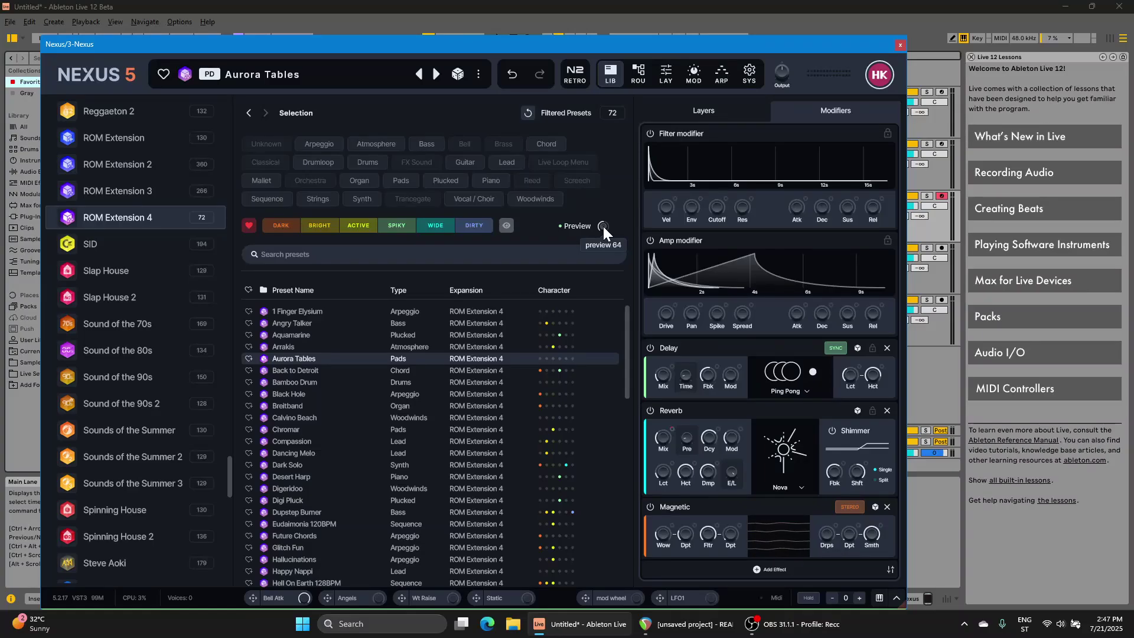
# Load Back to Detroit, Bamboo Drum, Black Hole and Breitband in turn from the ROM Extension 4 list to audition them
pyautogui.press('Down')
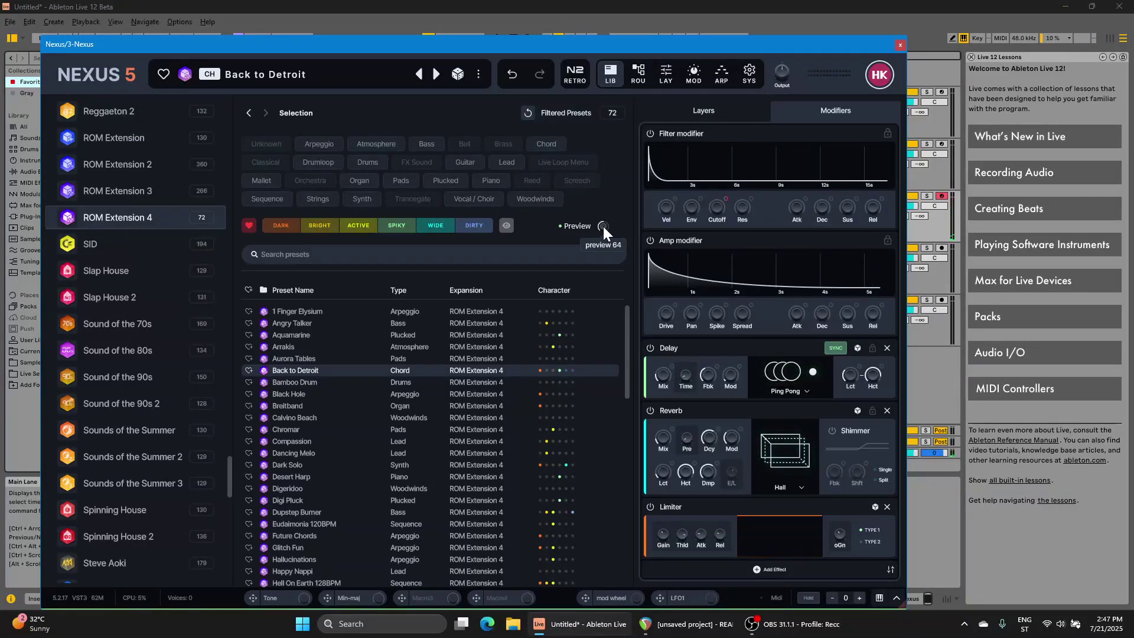
pyautogui.press('Down')
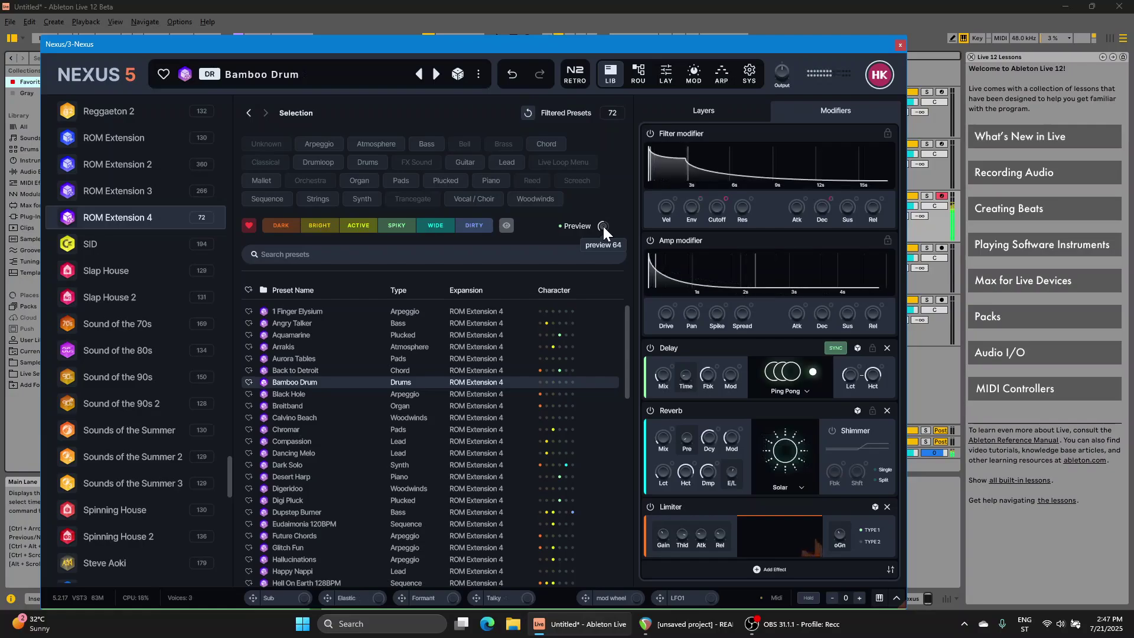
pyautogui.press('Down')
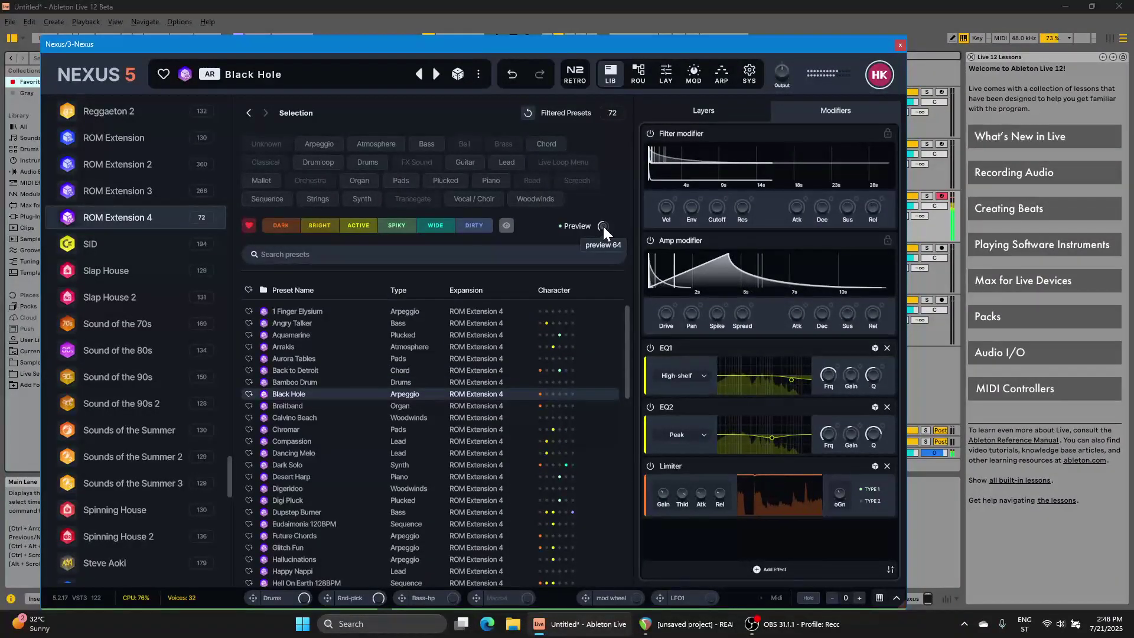
pyautogui.press('Down')
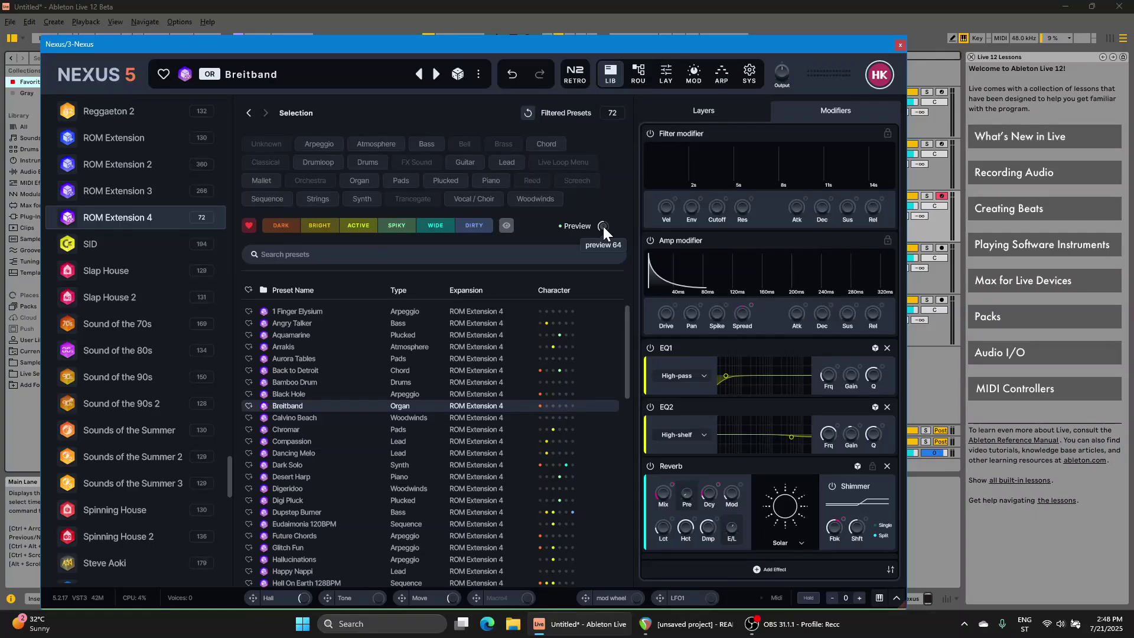
pyautogui.press('a')
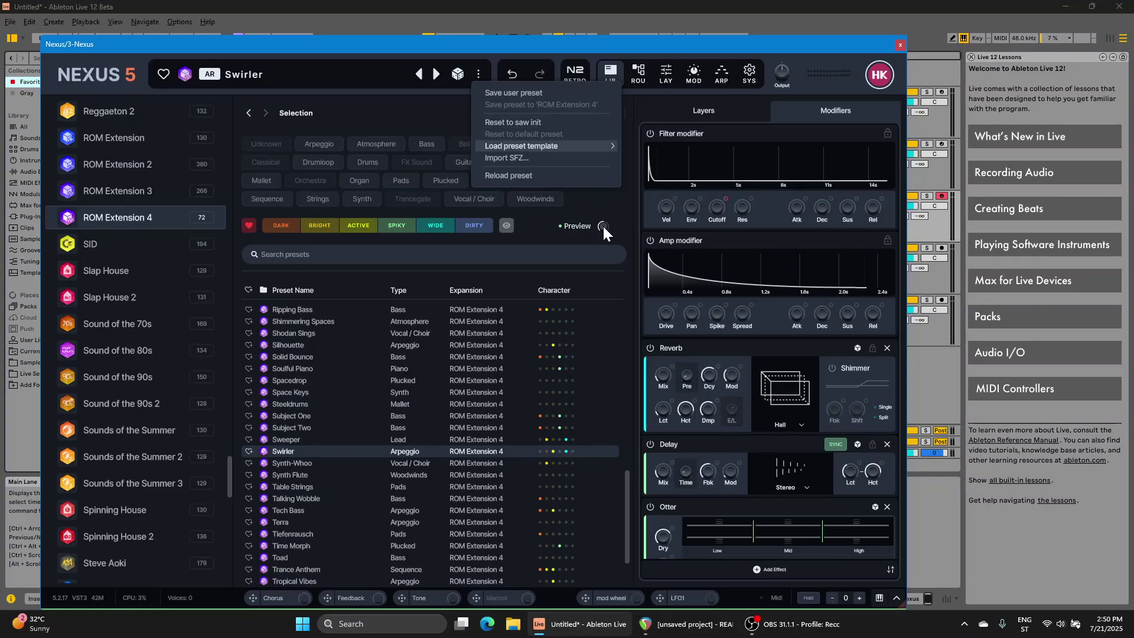
# Review the preset menu's template choices up to 3 OSC and its remaining entries, and close it without choosing any
pyautogui.press('Right')
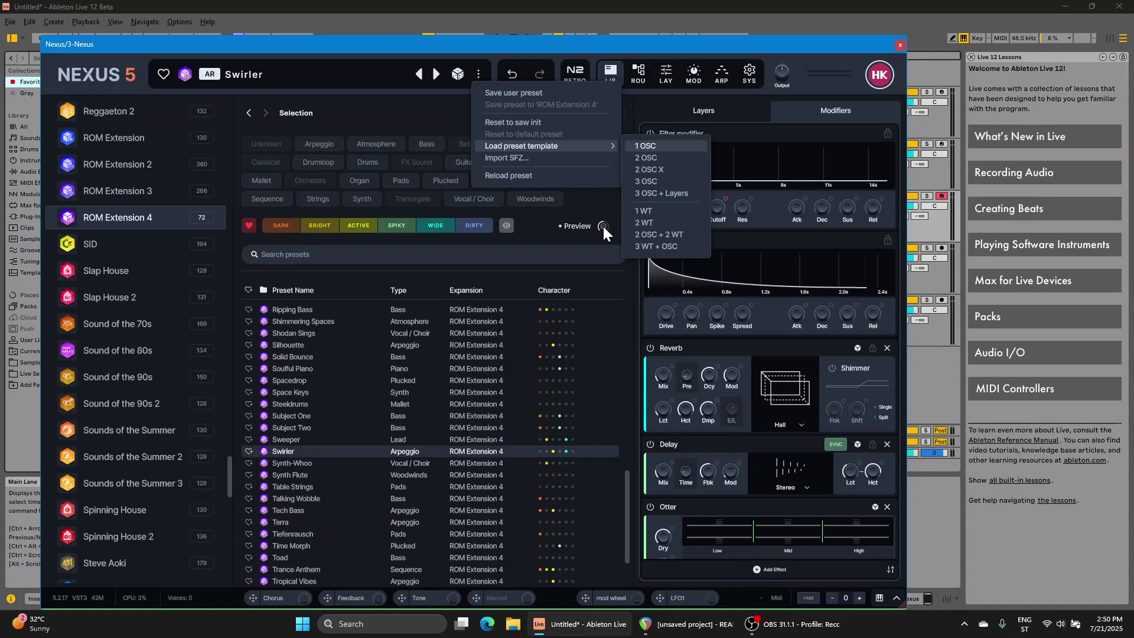
pyautogui.press('Down')
pyautogui.press('Down')
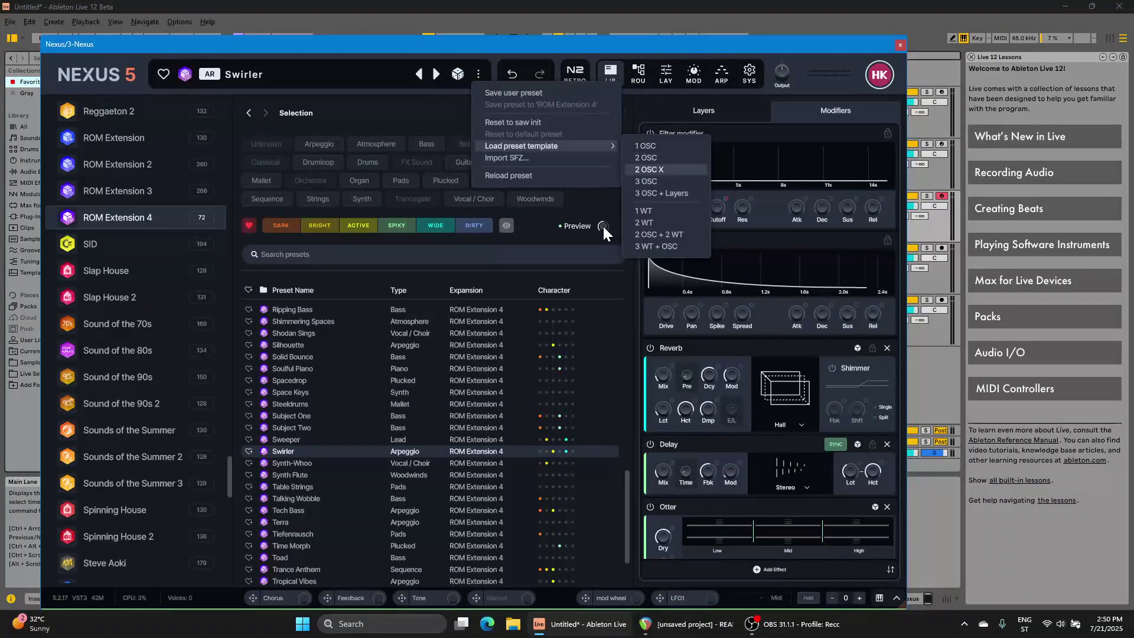
pyautogui.press('Down')
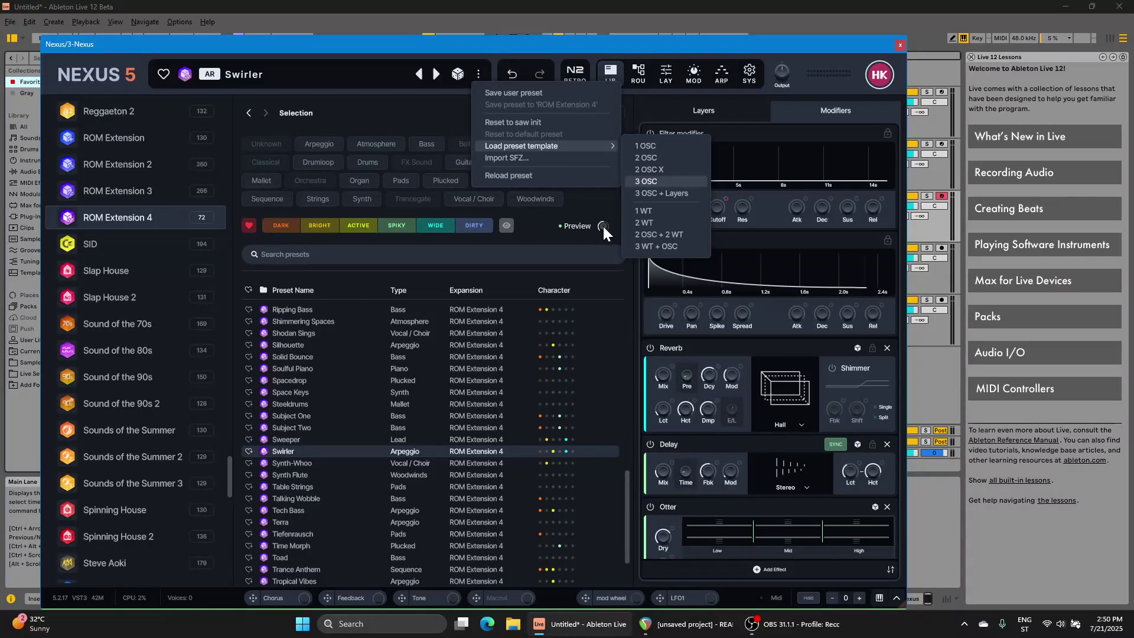
pyautogui.press('Left')
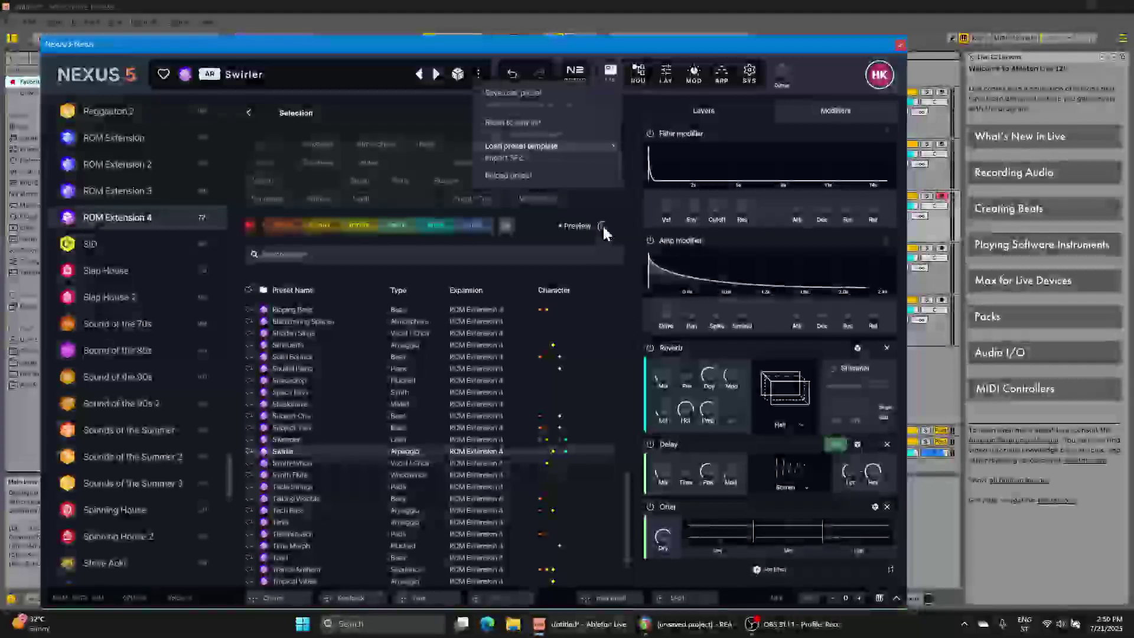
pyautogui.press('Down')
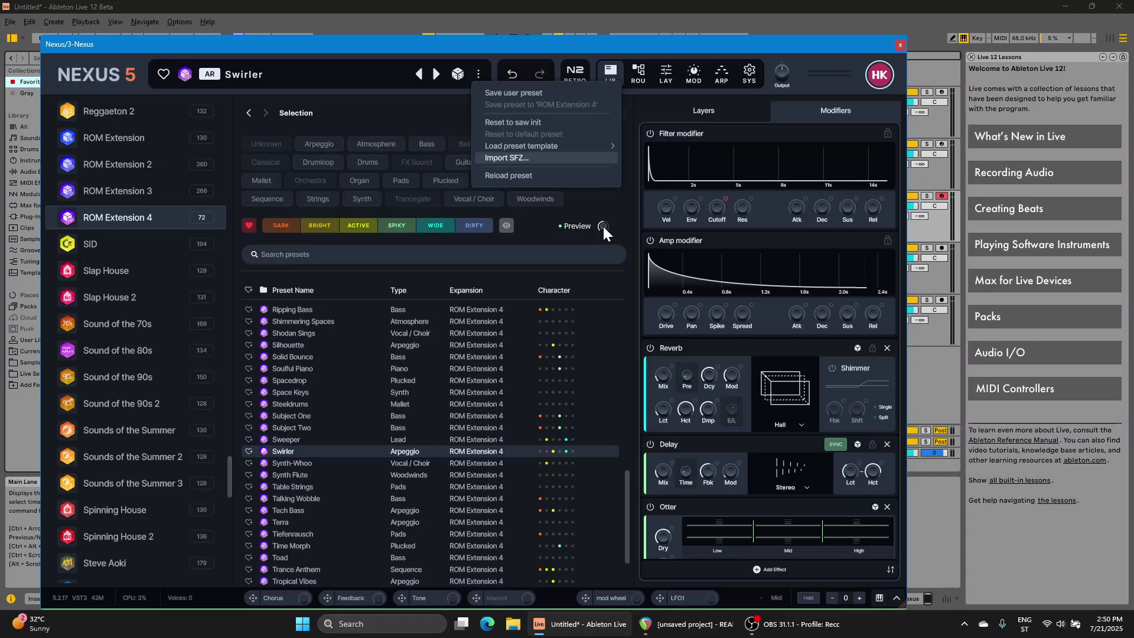
pyautogui.press('Down')
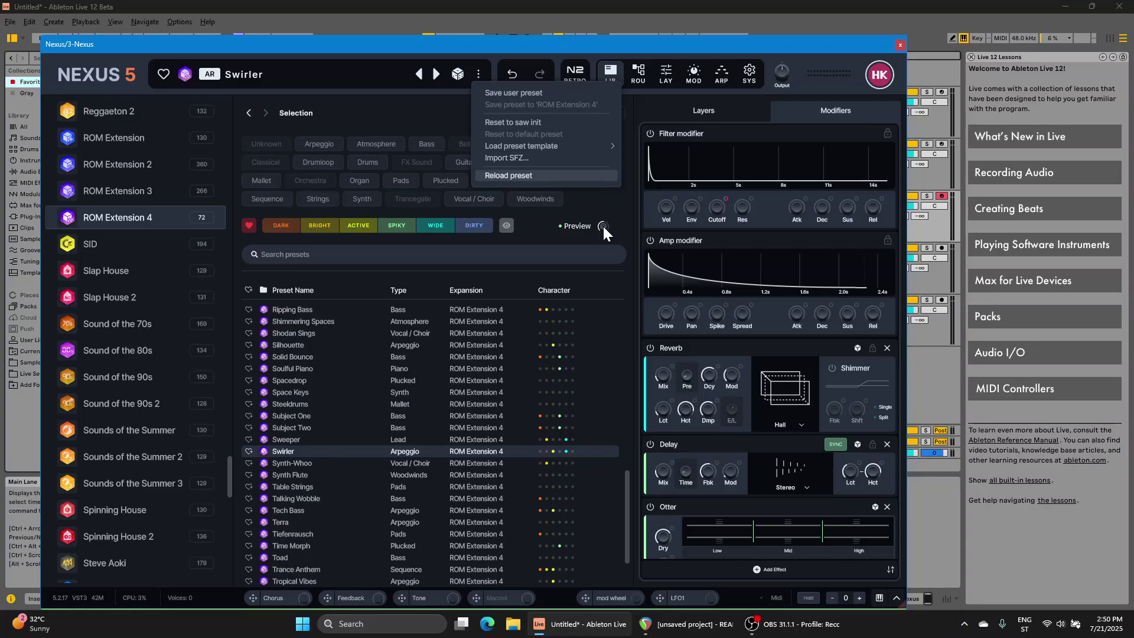
pyautogui.press('Down')
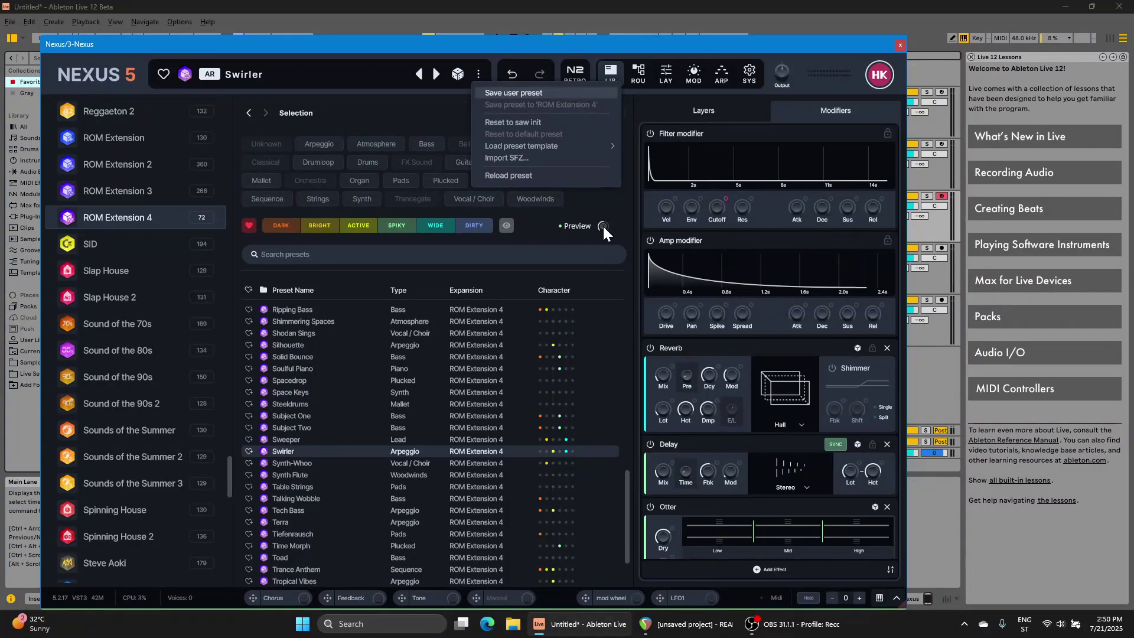
pyautogui.press('Escape')
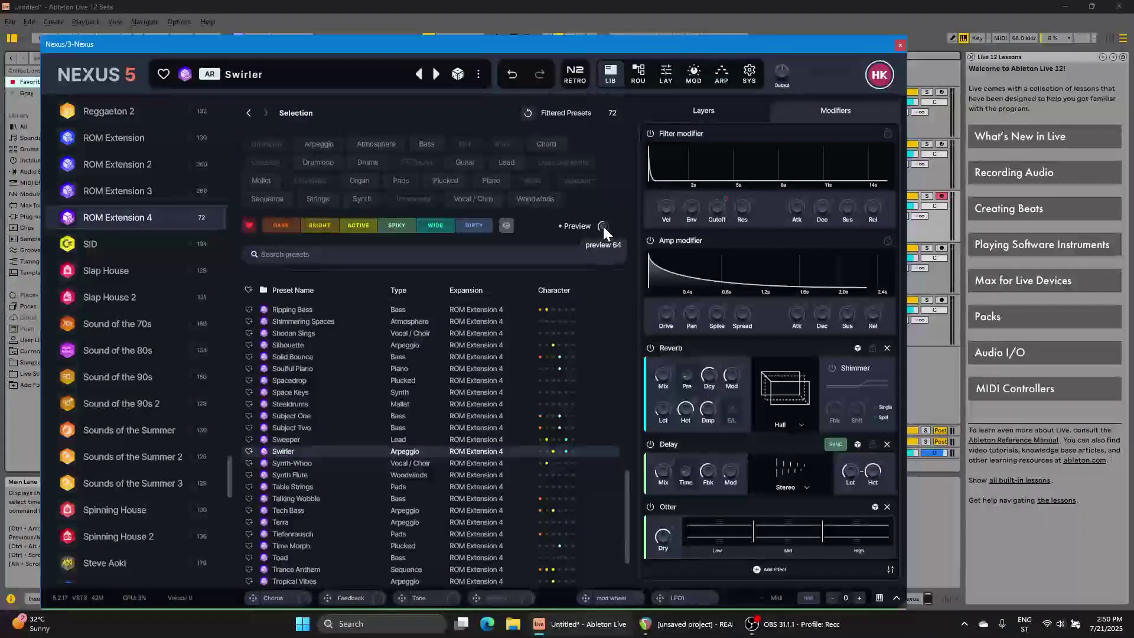
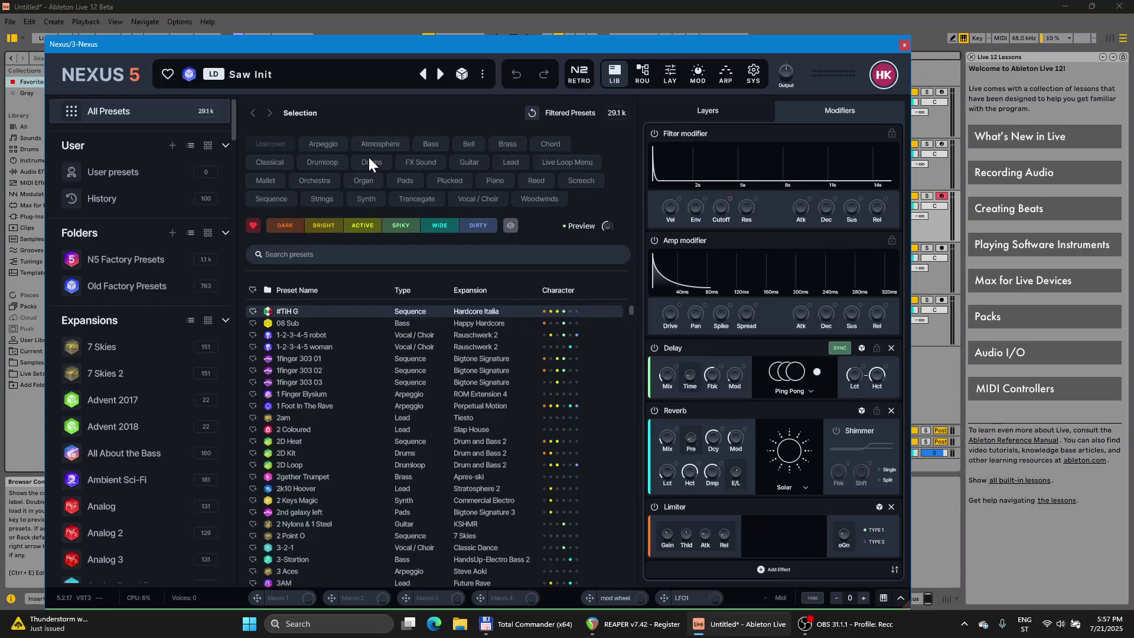
# Filter all presets to the Drums type and move focus into the preset list at 2D Kit
pyautogui.hotkey('ctrl', 'a')
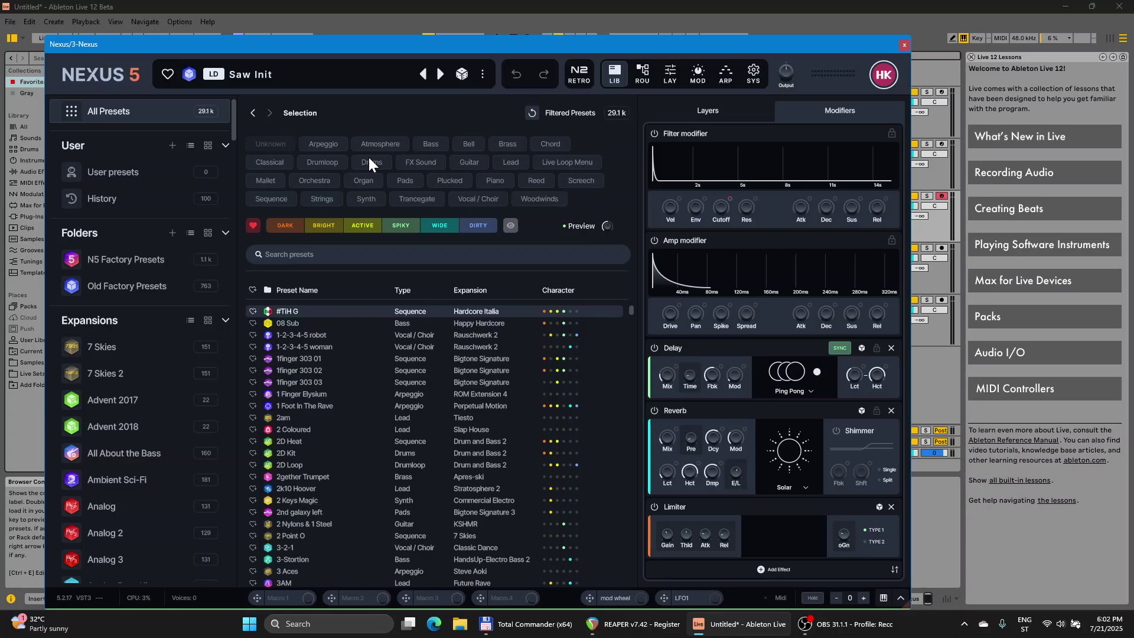
pyautogui.click(370, 163)
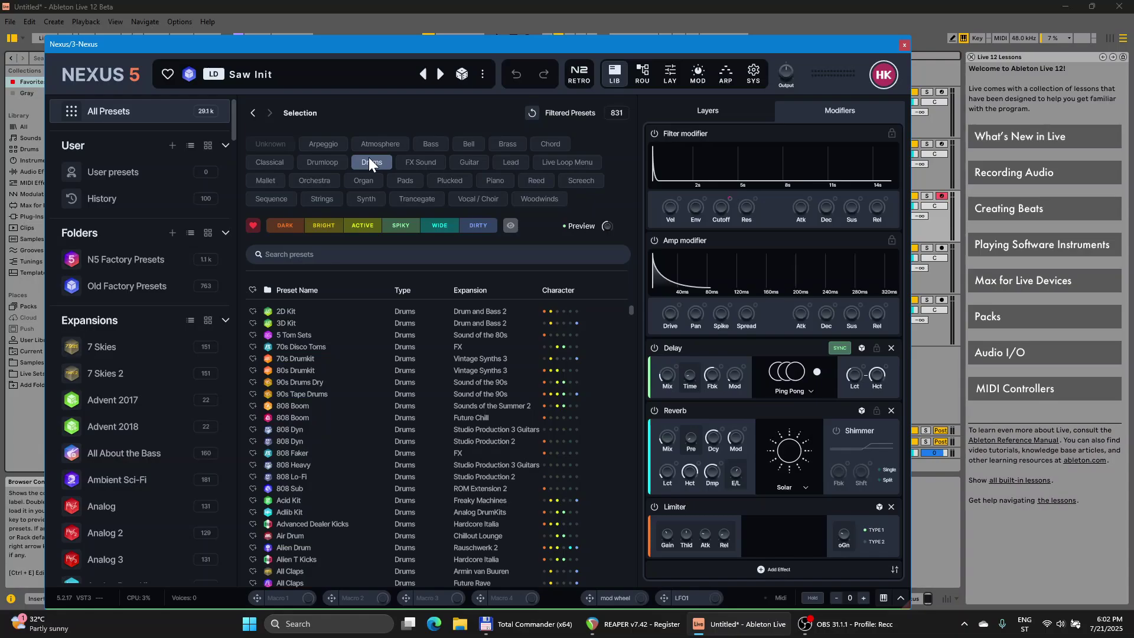
pyautogui.hotkey('ctrl', 'f')
pyautogui.press('Escape')
pyautogui.press('Down')
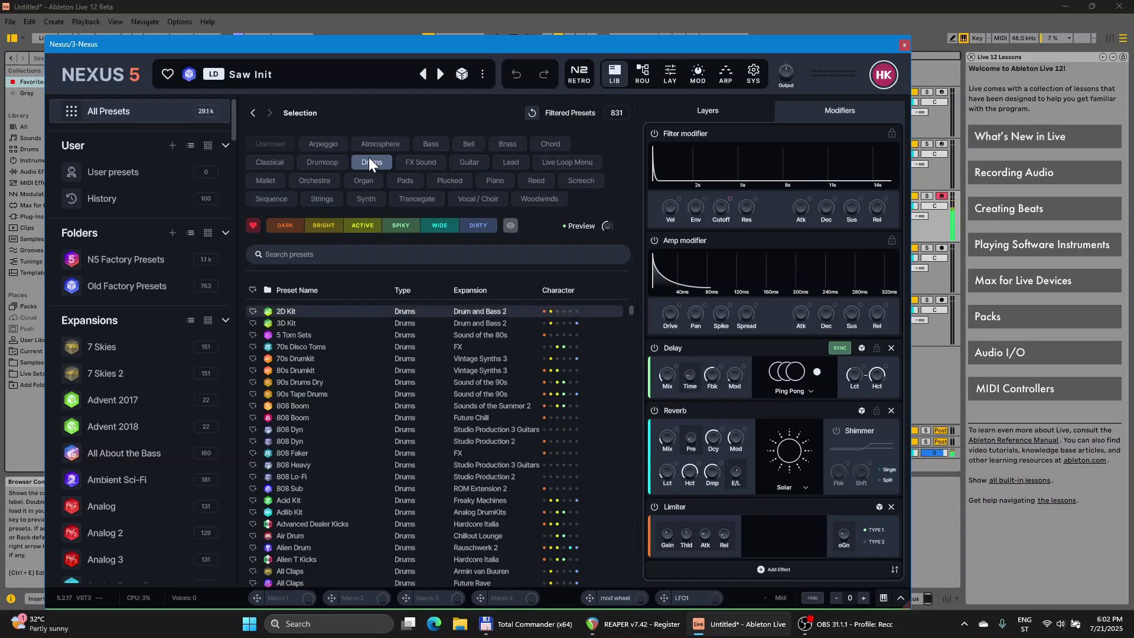
# Audition the drum presets below 2D Kit and load All Kicks from the Armin van Buuren expansion
pyautogui.press('Down')
pyautogui.press('Down')
pyautogui.press('Down')
pyautogui.press('Down')
pyautogui.press('Down')
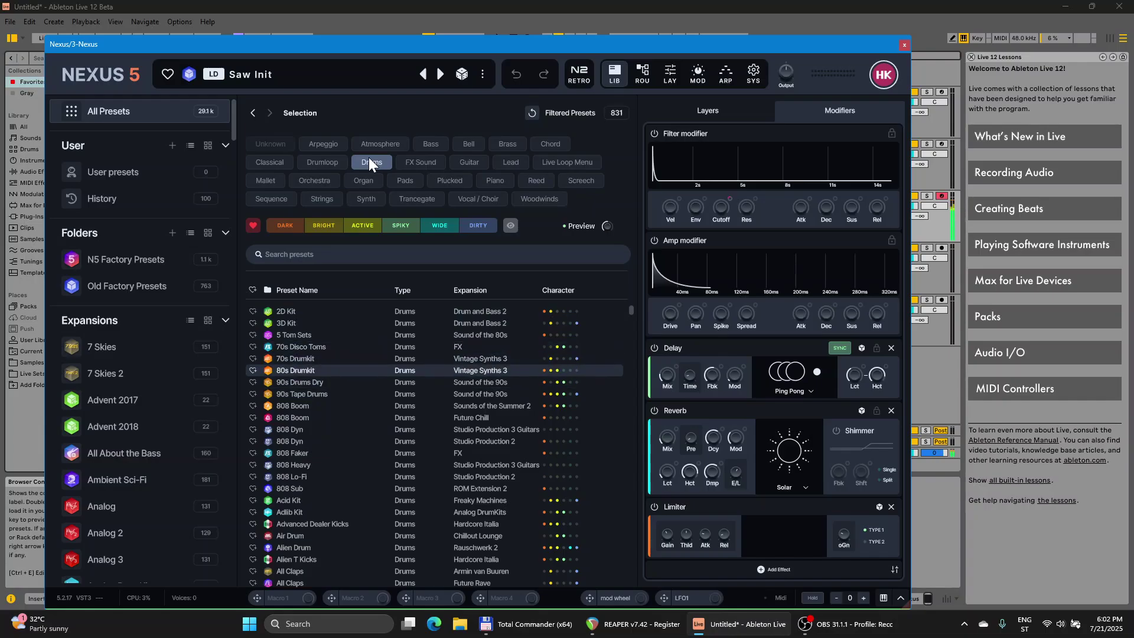
pyautogui.press('Down')
pyautogui.press('Down')
pyautogui.press('Down')
pyautogui.press('Down')
pyautogui.press('Down')
pyautogui.press('Down')
pyautogui.press('Down')
pyautogui.press('Down')
pyautogui.press('Down')
pyautogui.press('Down')
pyautogui.press('Down')
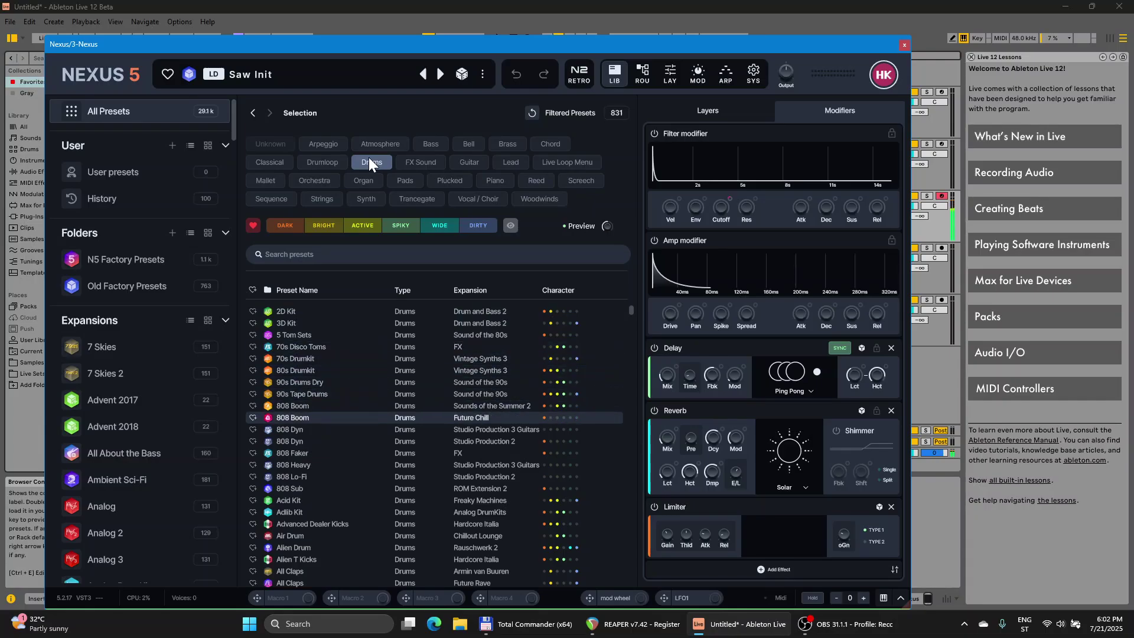
pyautogui.press('Down')
pyautogui.press('Down')
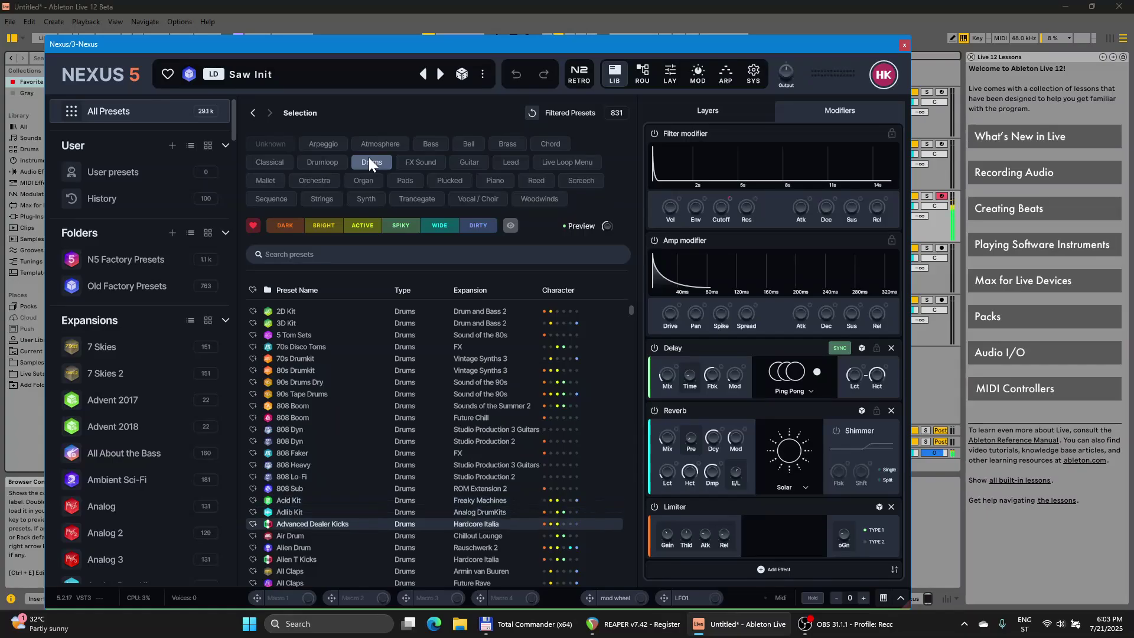
pyautogui.press('Down')
pyautogui.press('Up')
pyautogui.press('Up')
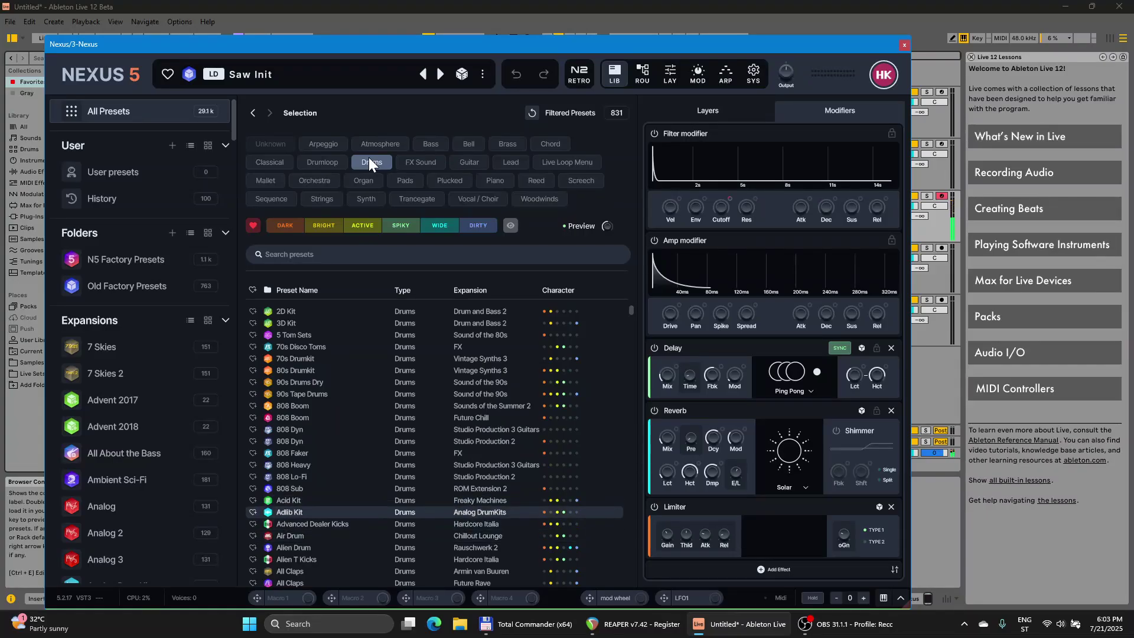
pyautogui.press('Down')
pyautogui.press('Down')
pyautogui.press('Down')
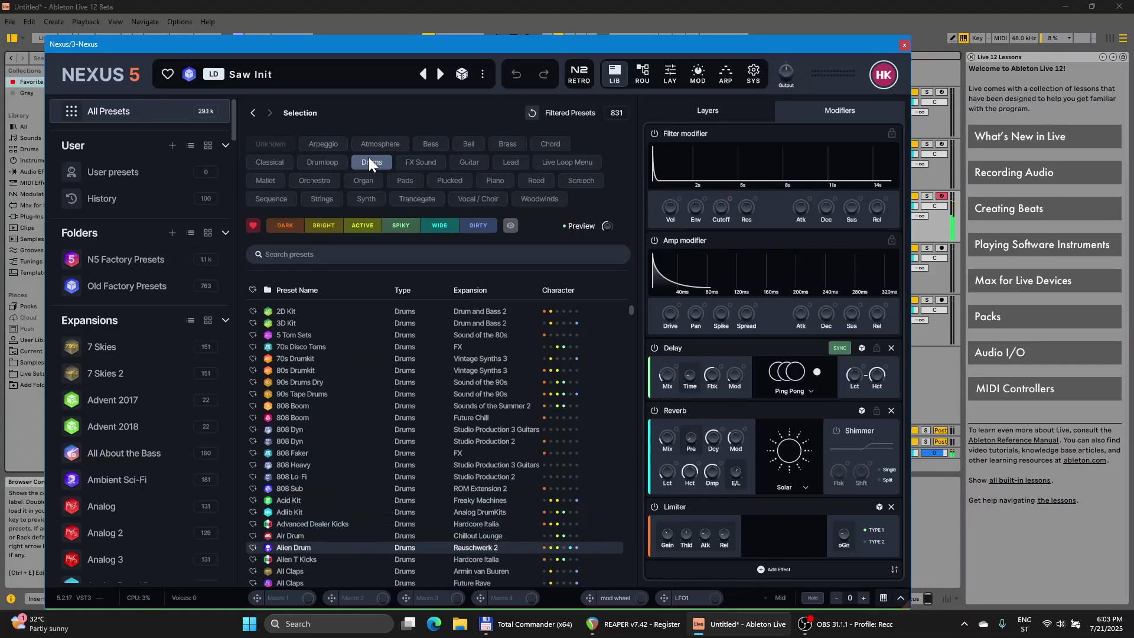
pyautogui.press('Down')
pyautogui.press('Down')
pyautogui.press('Down')
pyautogui.press('Down')
pyautogui.press('Down')
pyautogui.press('Down')
pyautogui.press('Down')
pyautogui.press('Down')
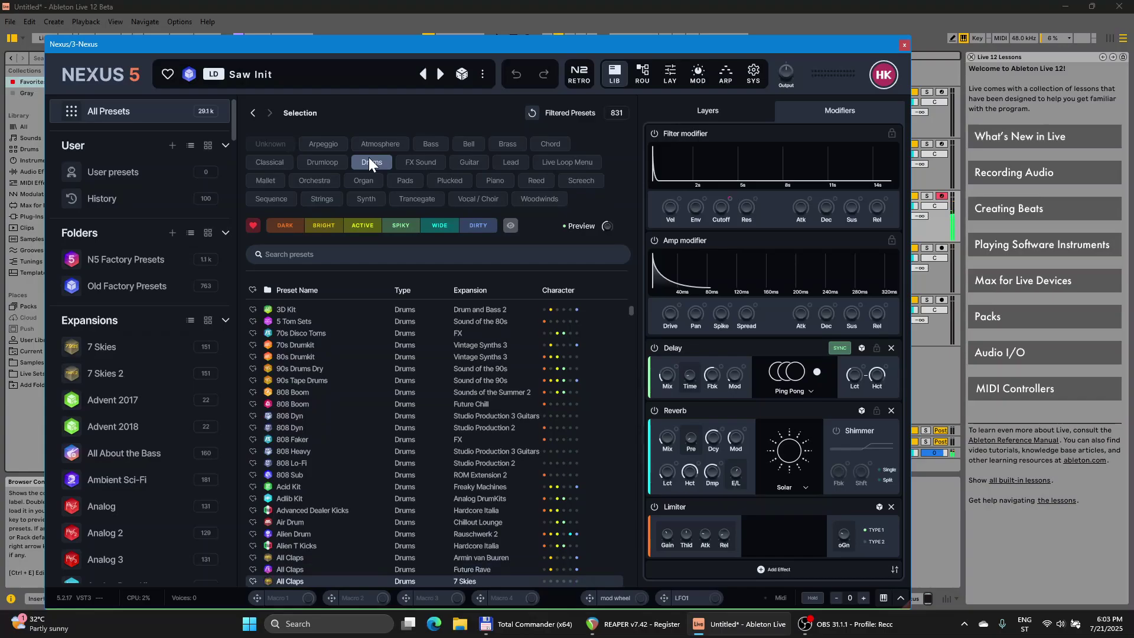
pyautogui.press('Down')
pyautogui.press('Down')
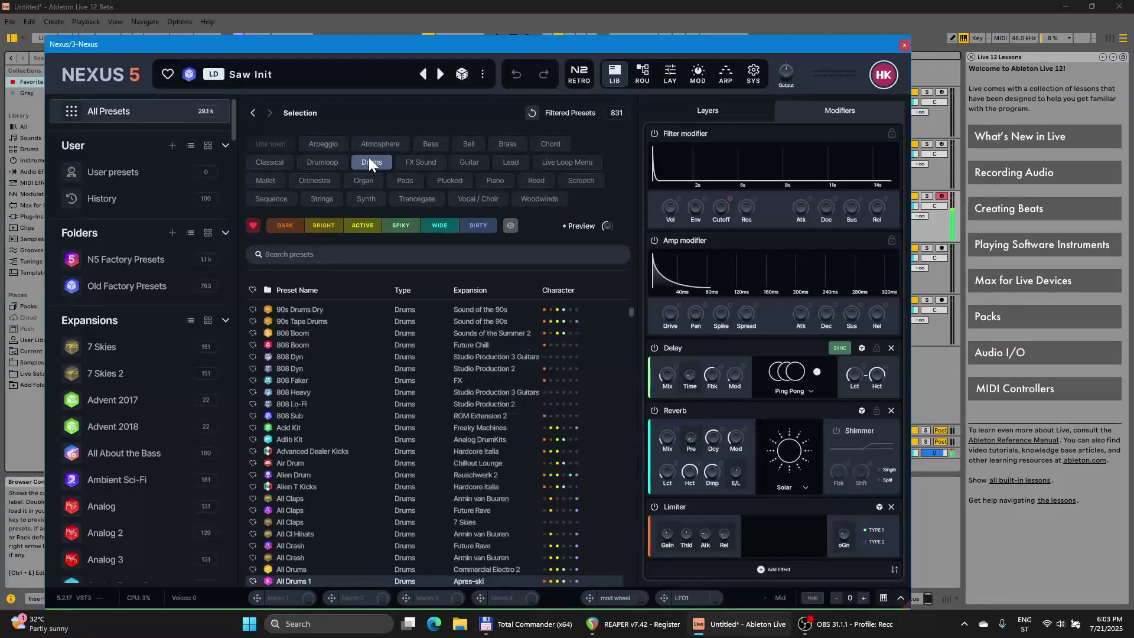
pyautogui.press('Down')
pyautogui.press('Down')
pyautogui.press('Down')
pyautogui.press('Down')
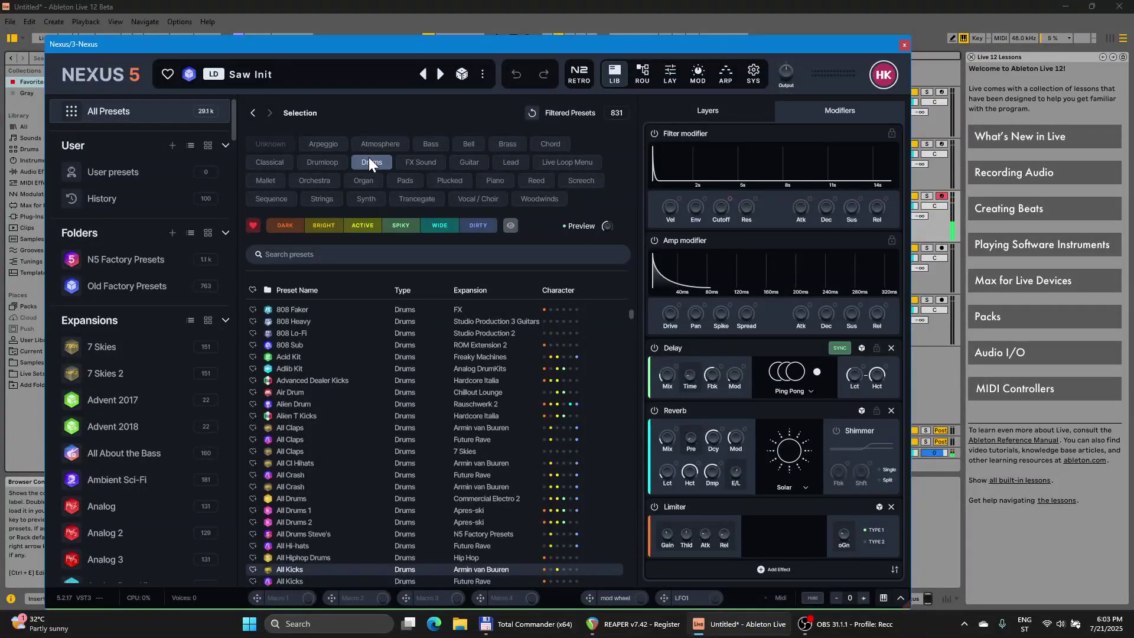
pyautogui.press('Return')
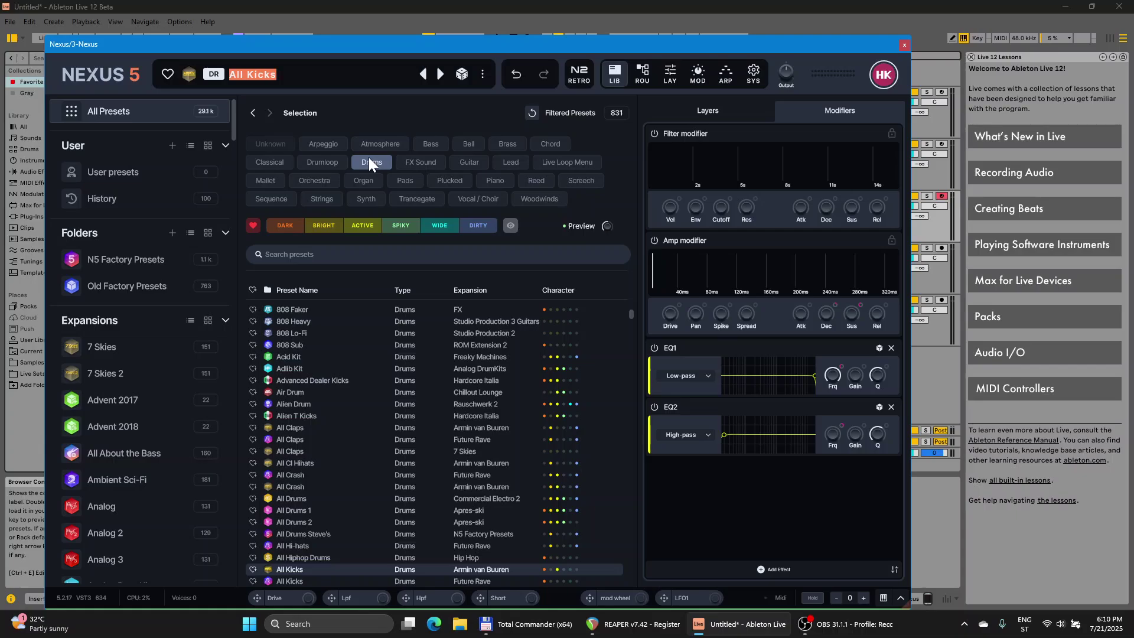
# Open the plug-in's system settings page
pyautogui.press('F6')
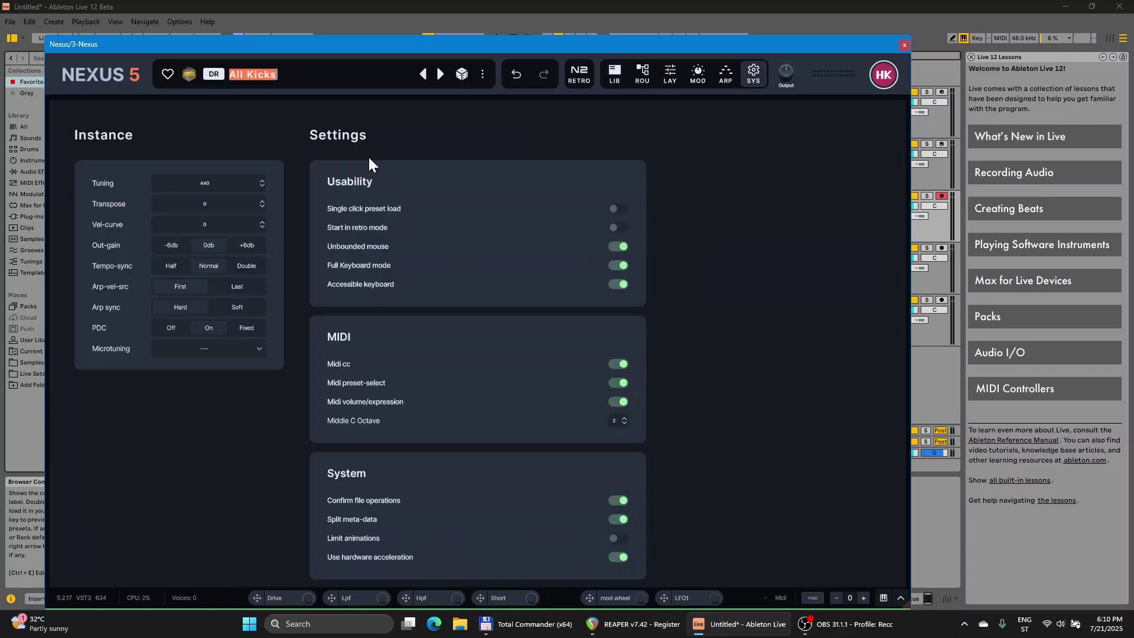